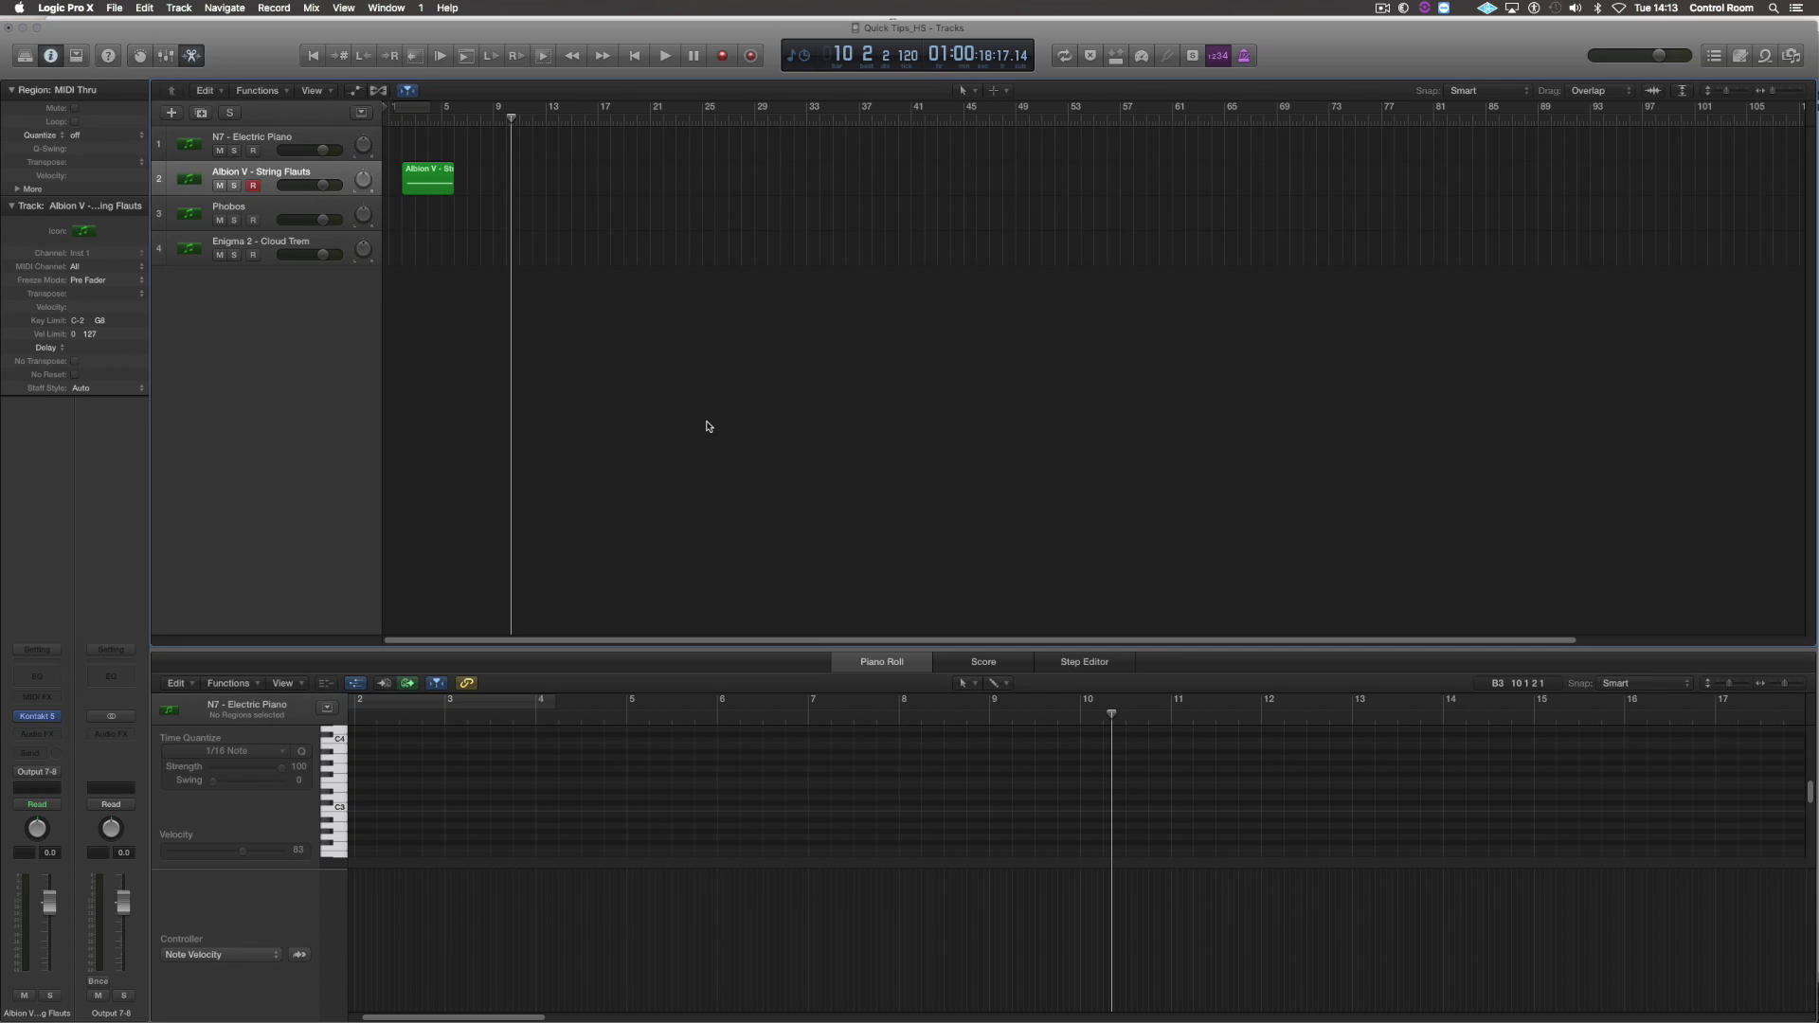
- Play along on N7 - Electric Piano and keep the played notes as a new MIDI region
key("Up")
key("space")
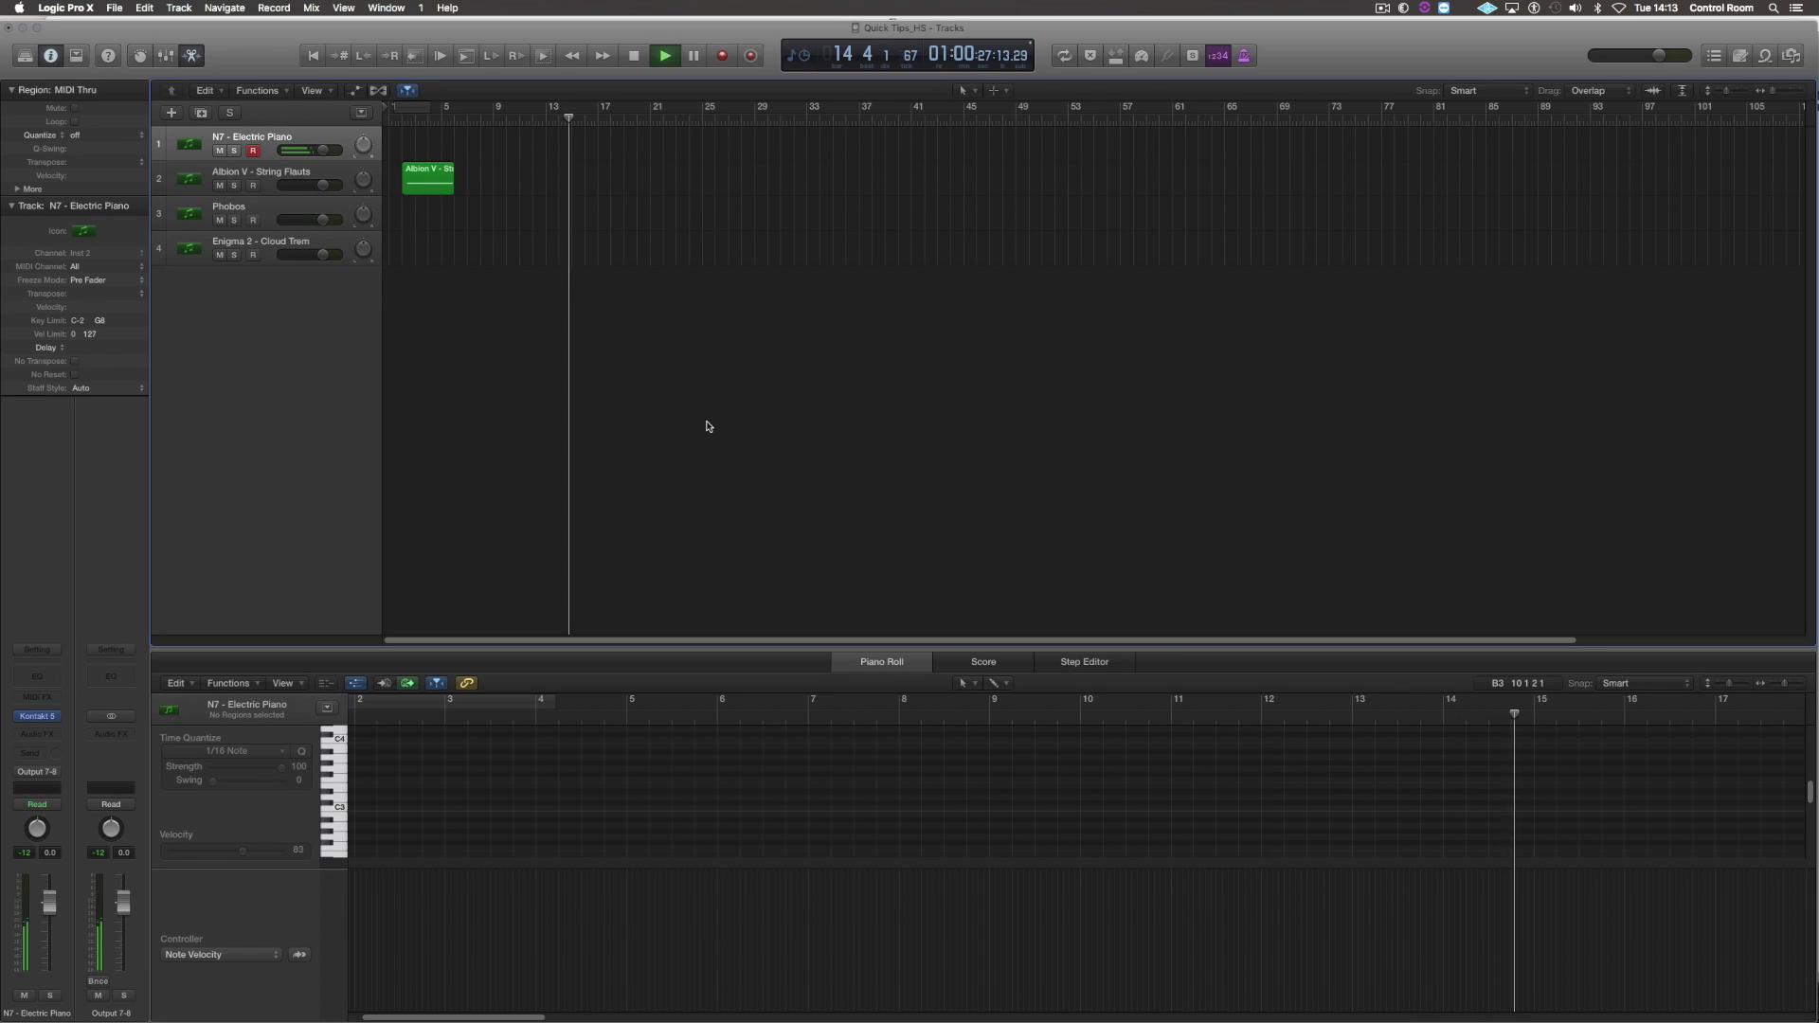
key("space")
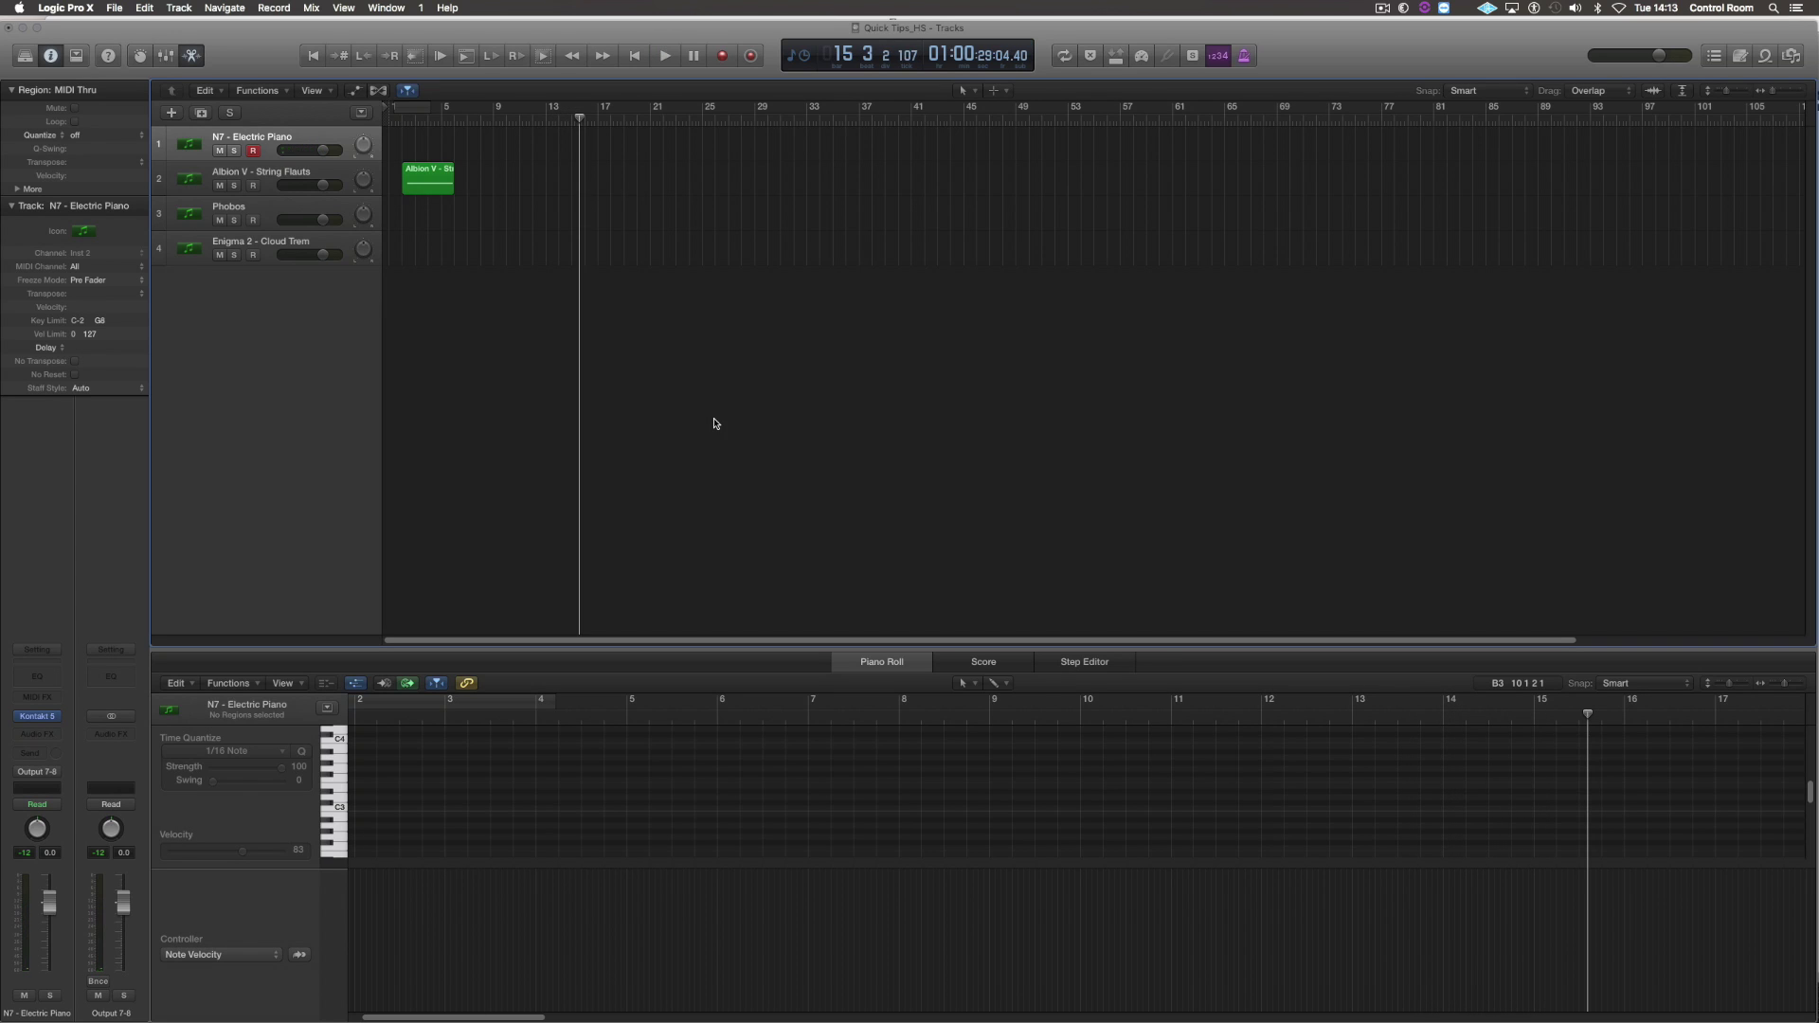
left_click(751, 58)
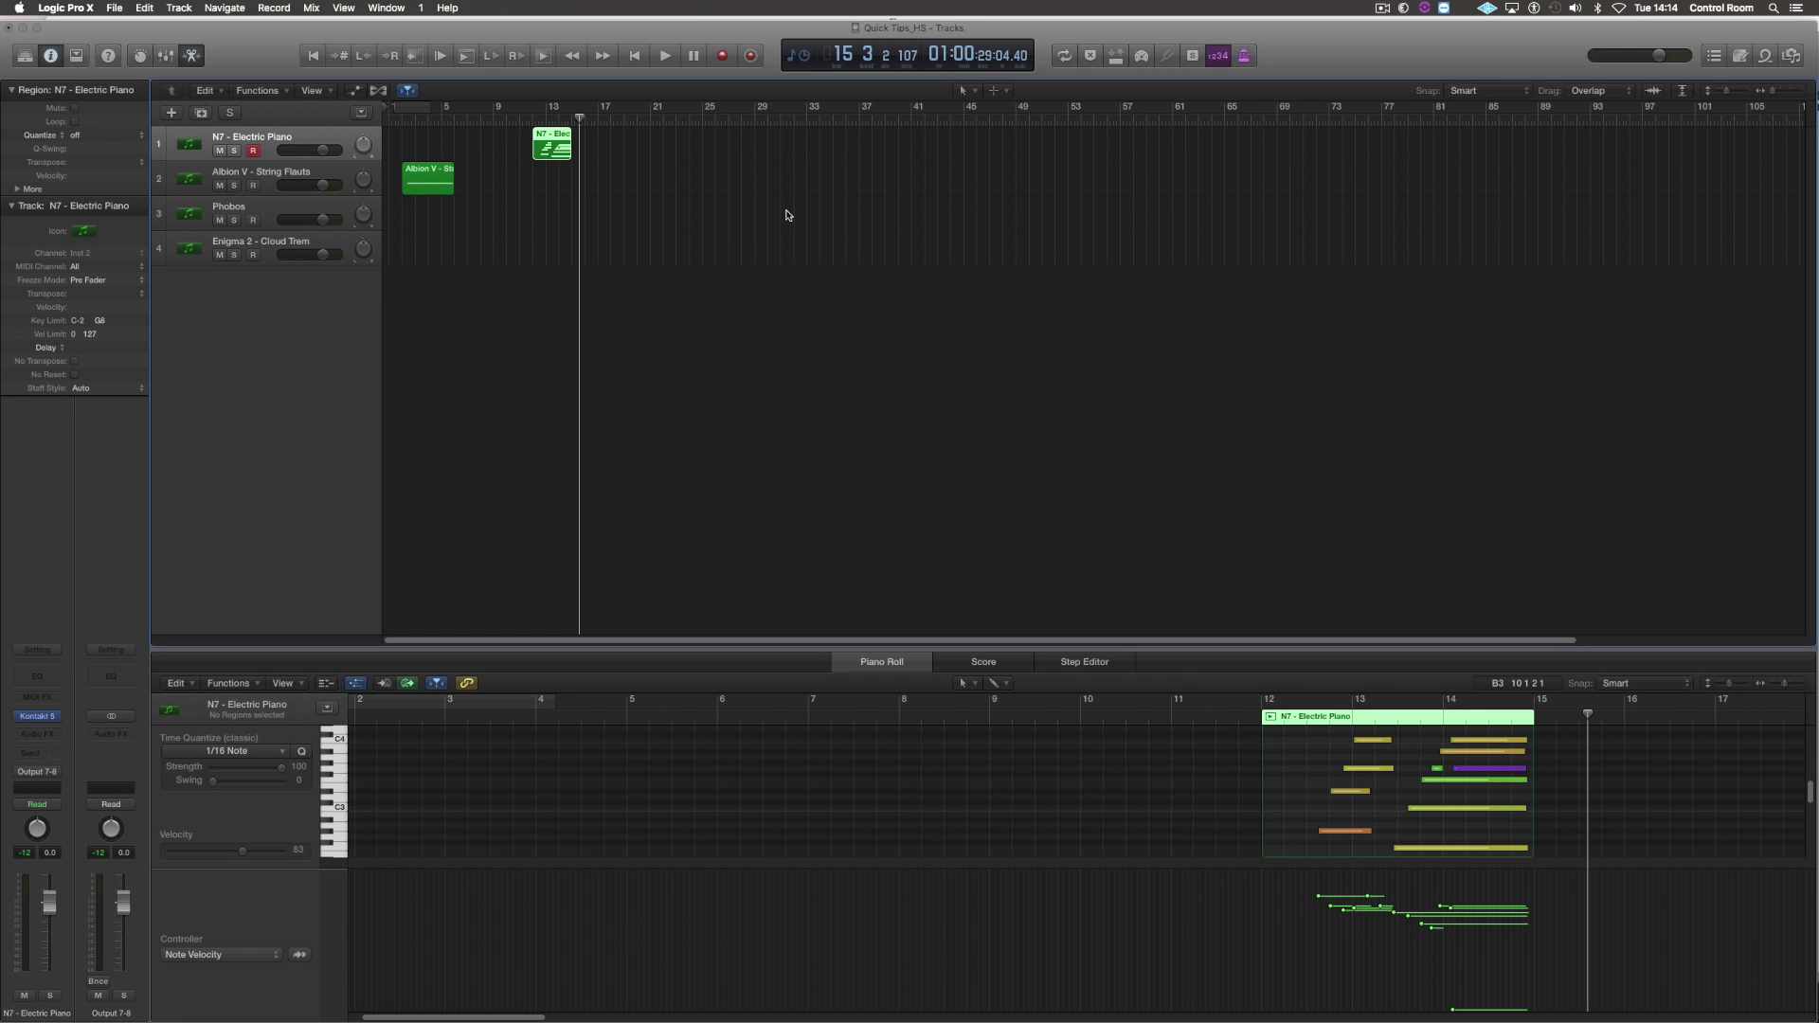
right_click(724, 80)
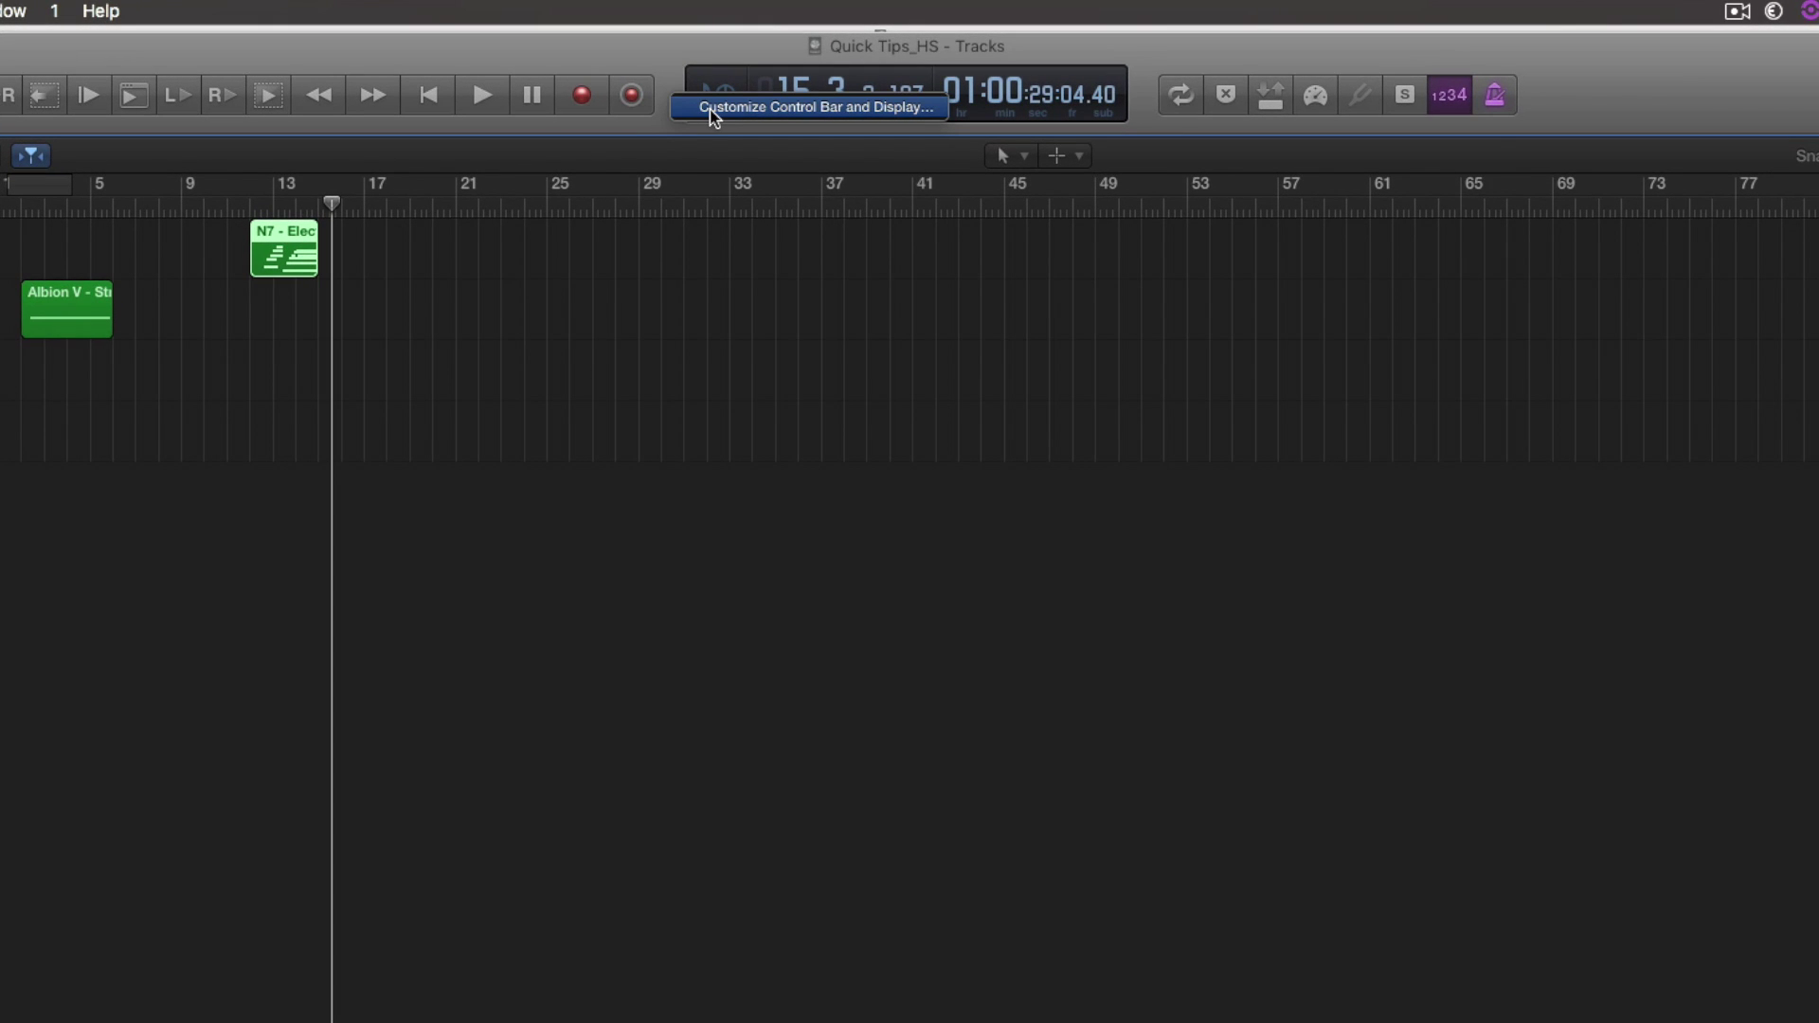
left_click(714, 108)
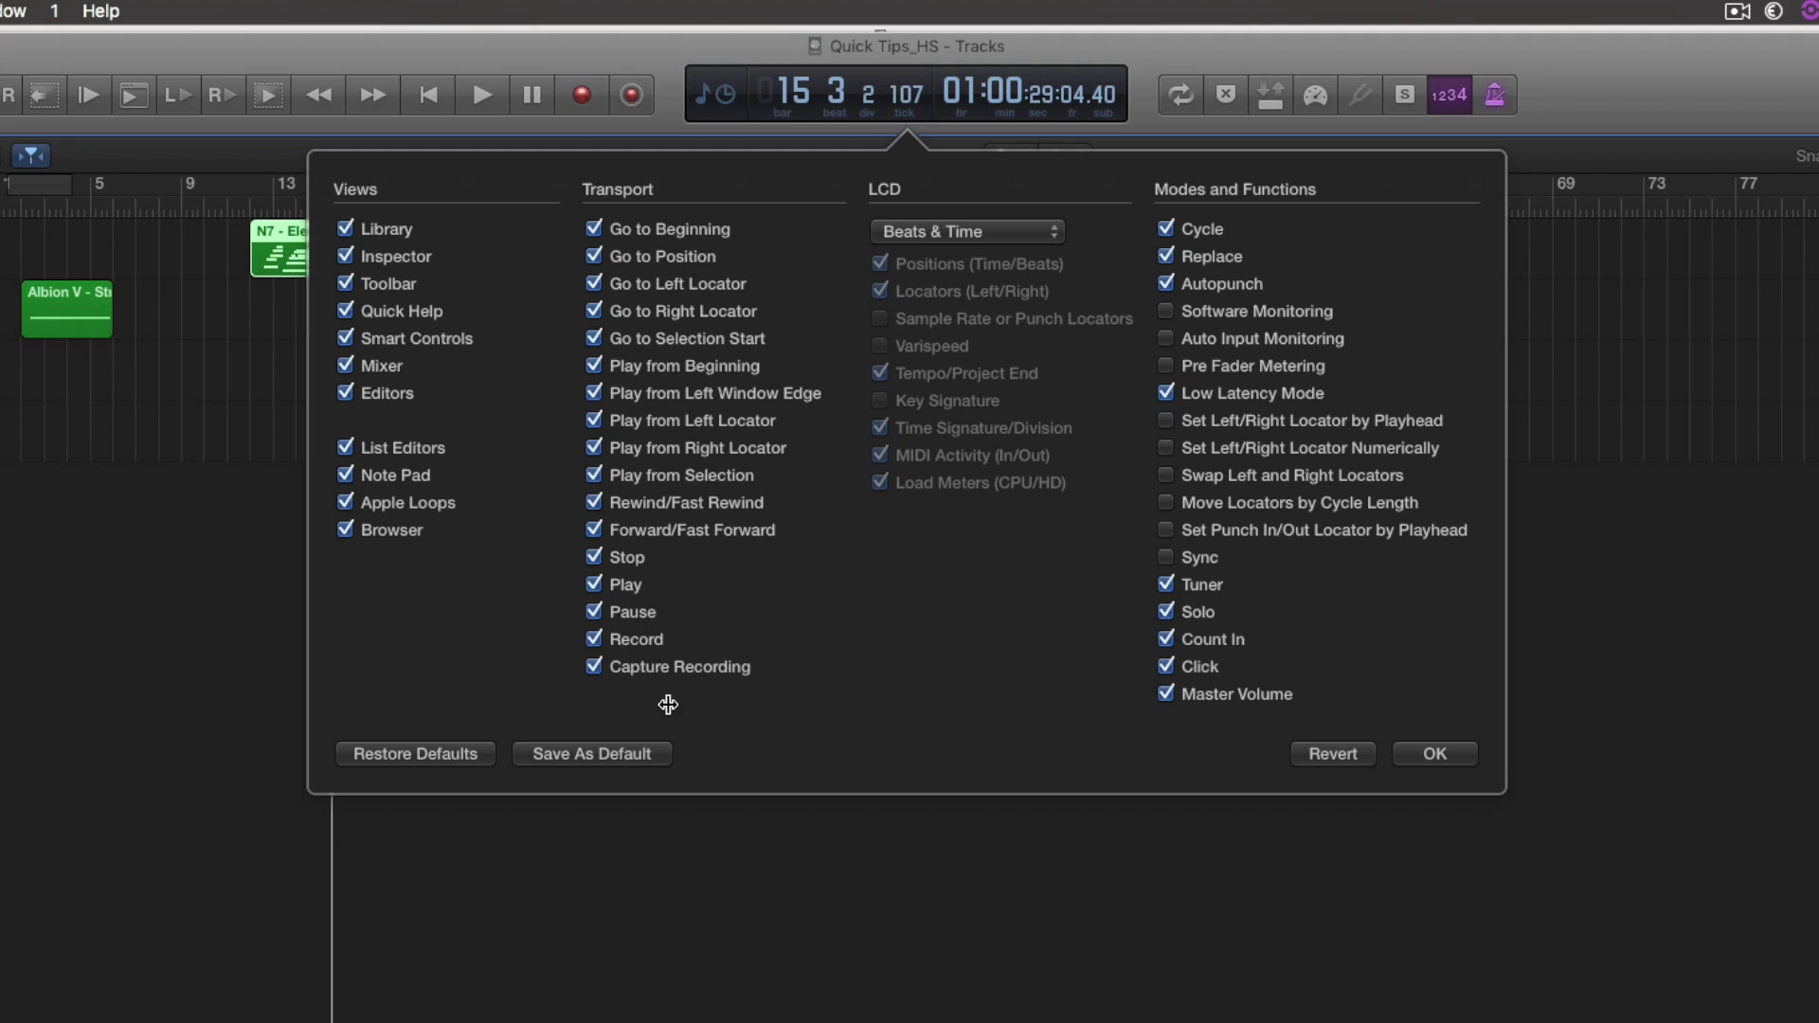
left_click(1434, 755)
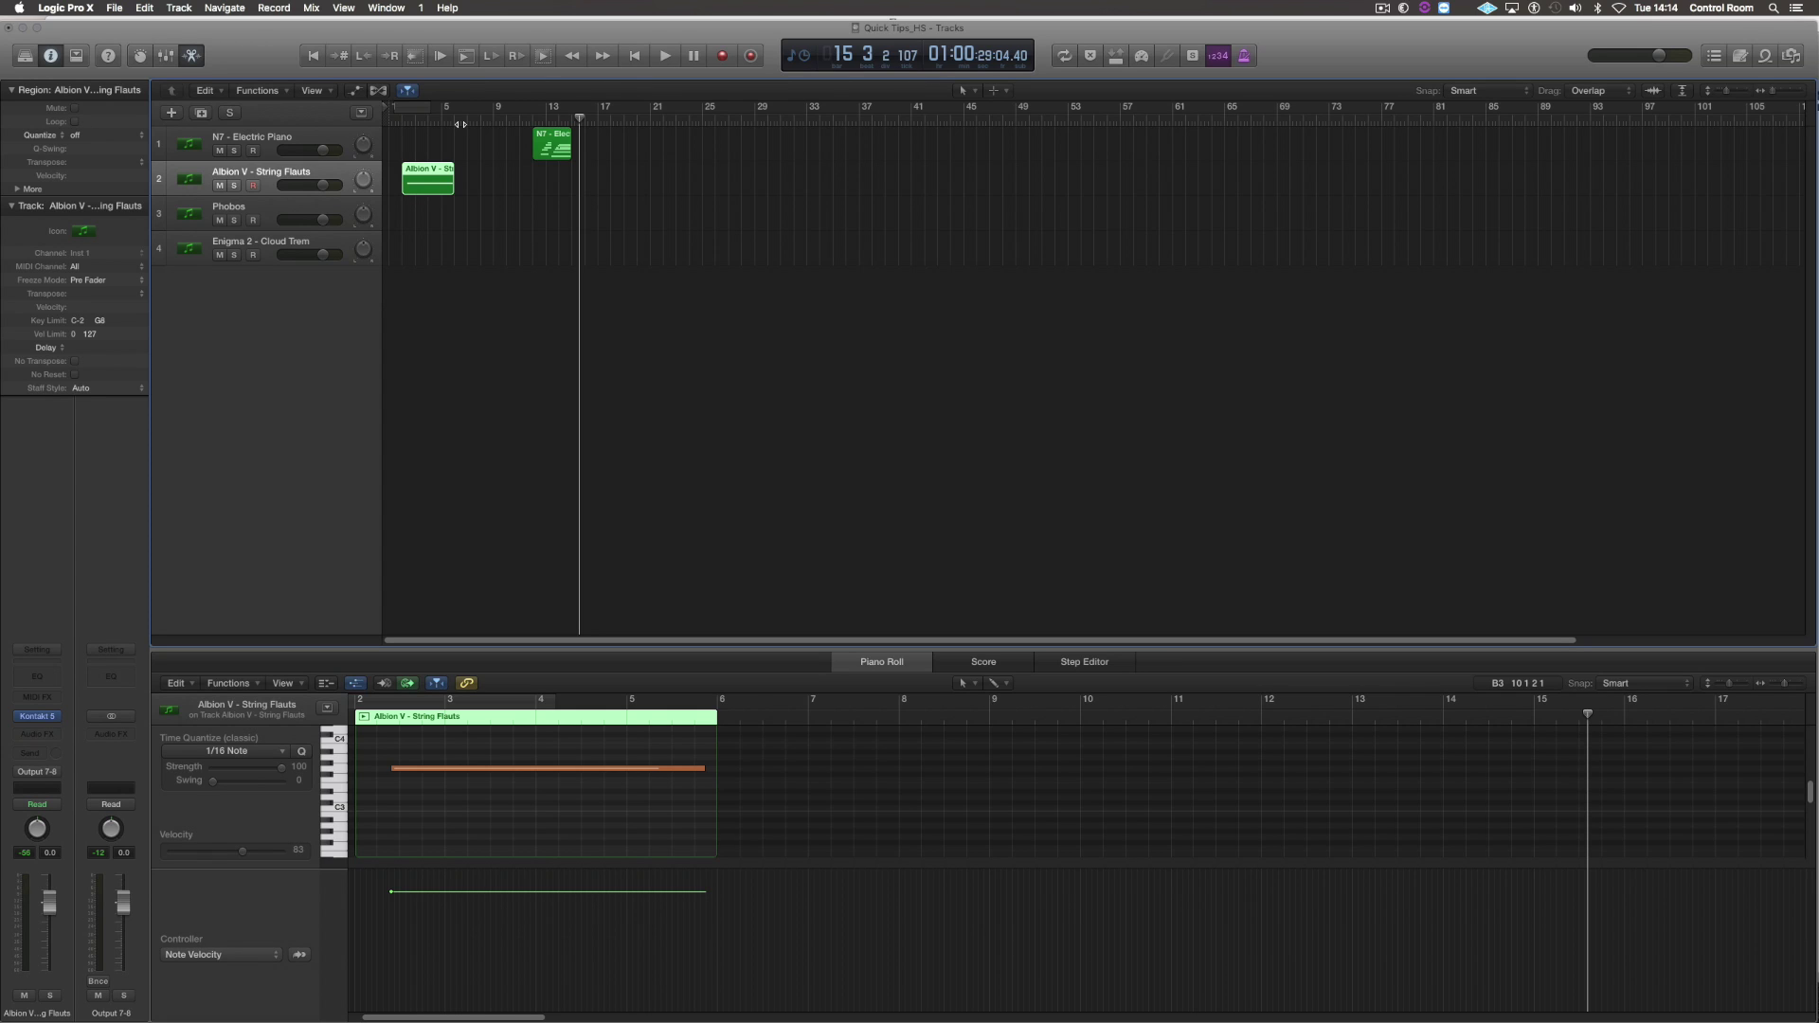
- Put the playhead at bar 4 and enable Notes in the MIDI Chase project settings
left_click(428, 123)
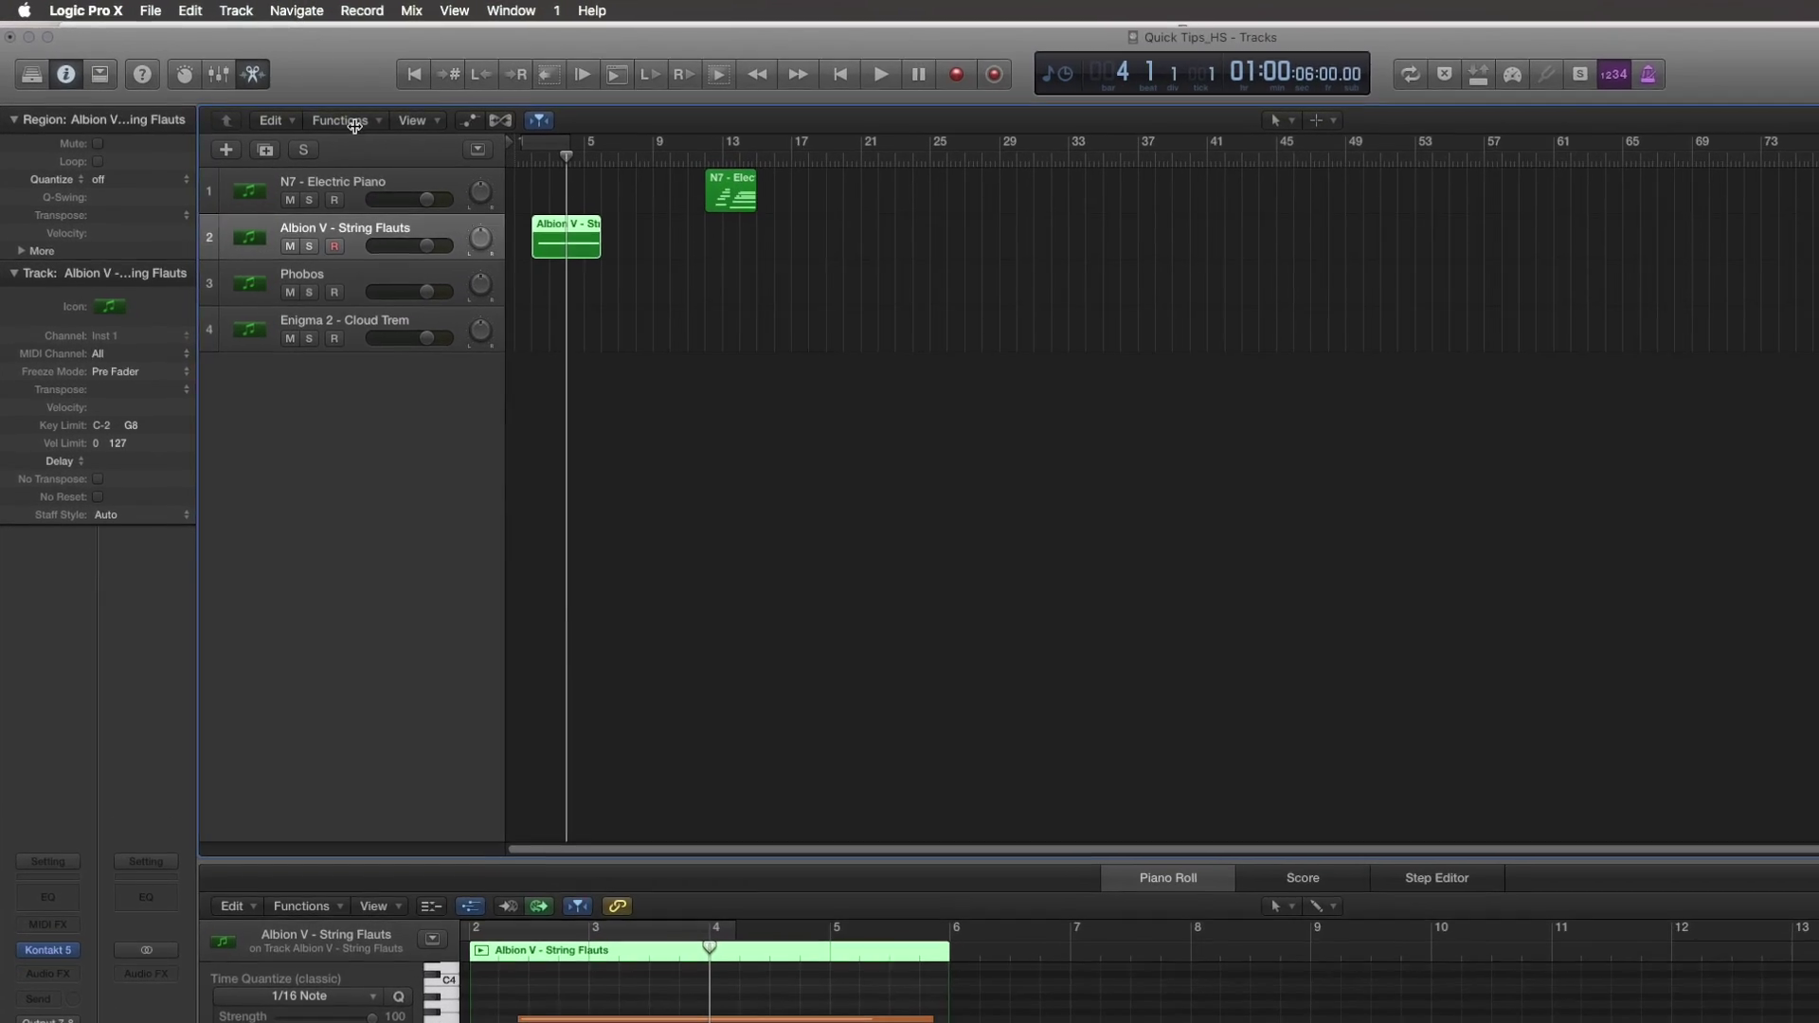
left_click(150, 10)
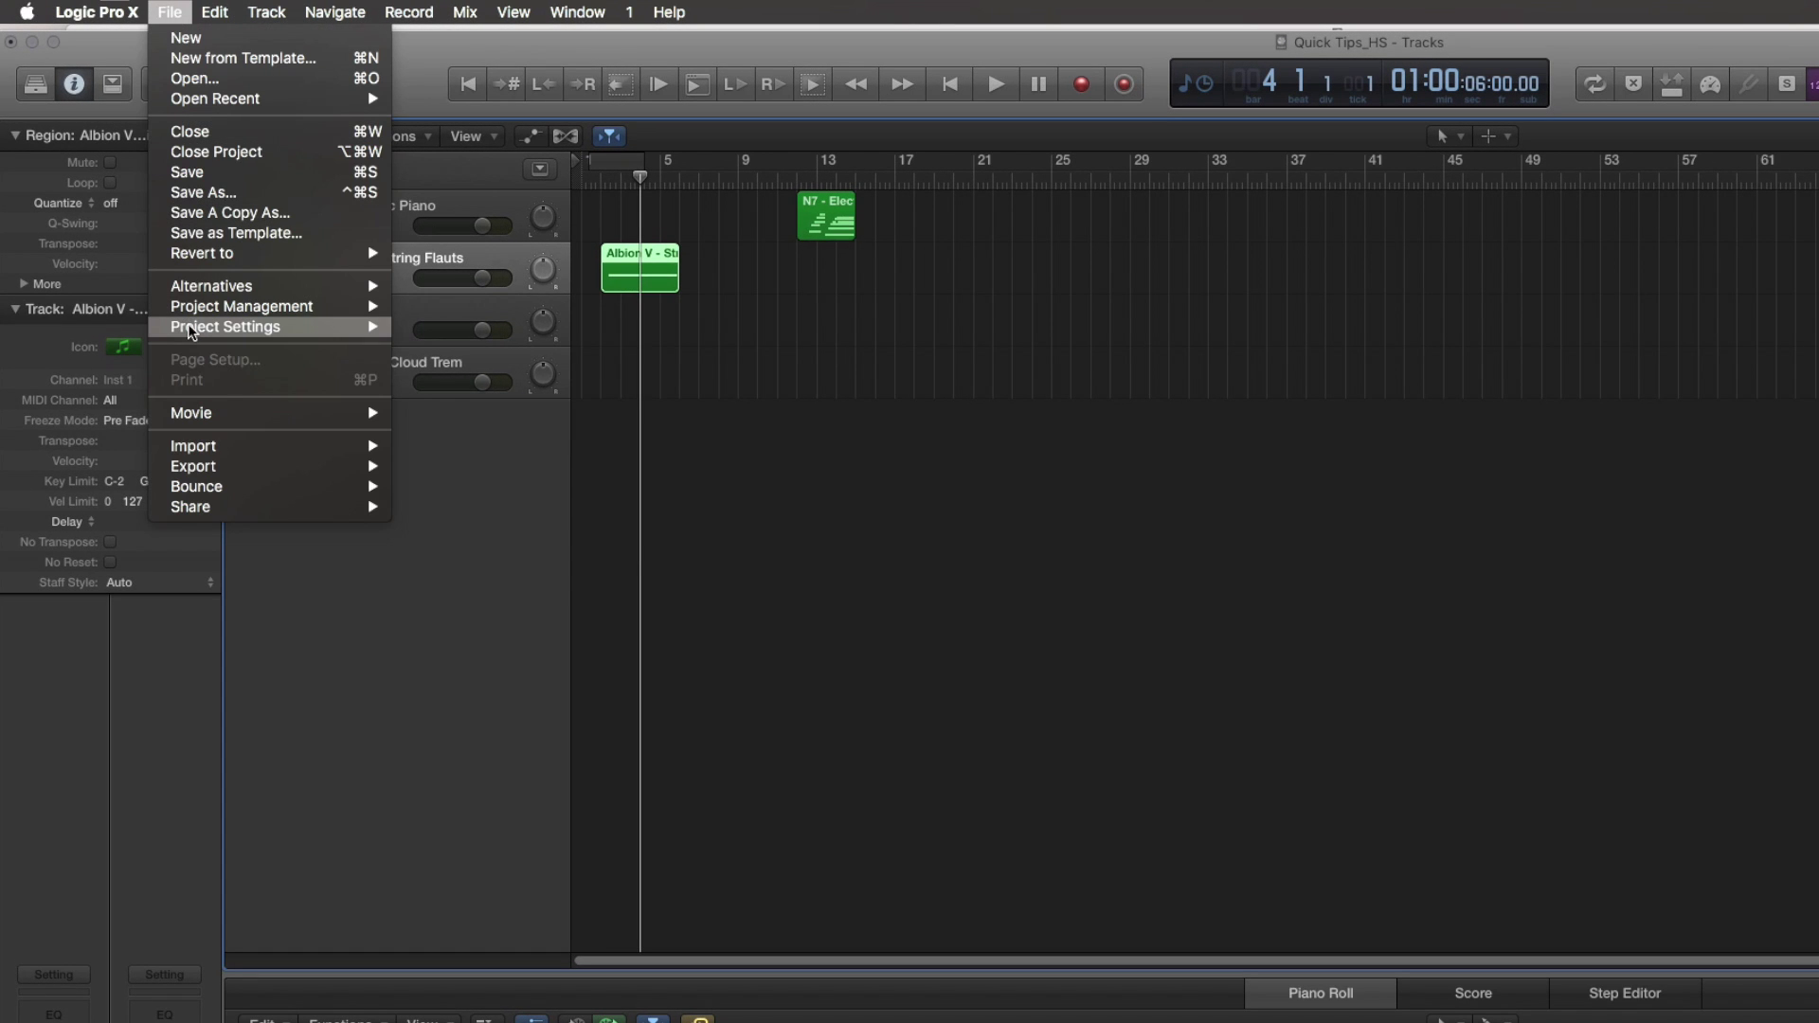
mouse_move(193, 336)
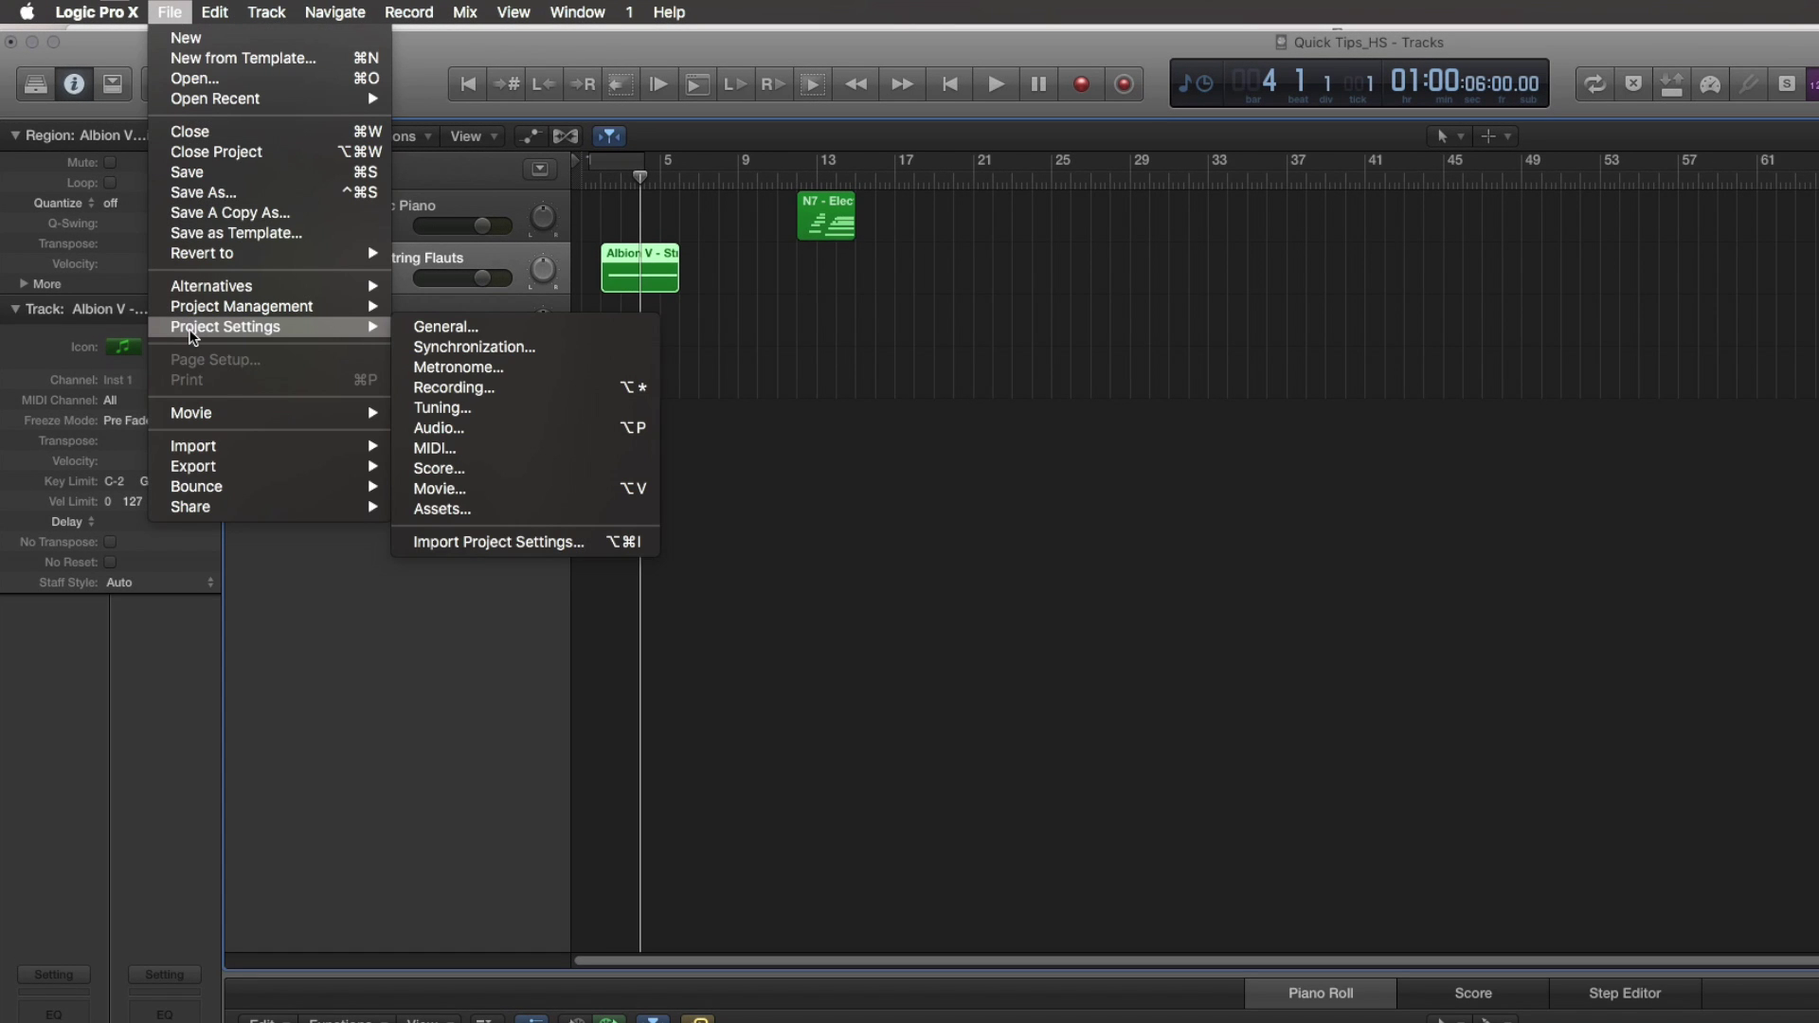
left_click(481, 451)
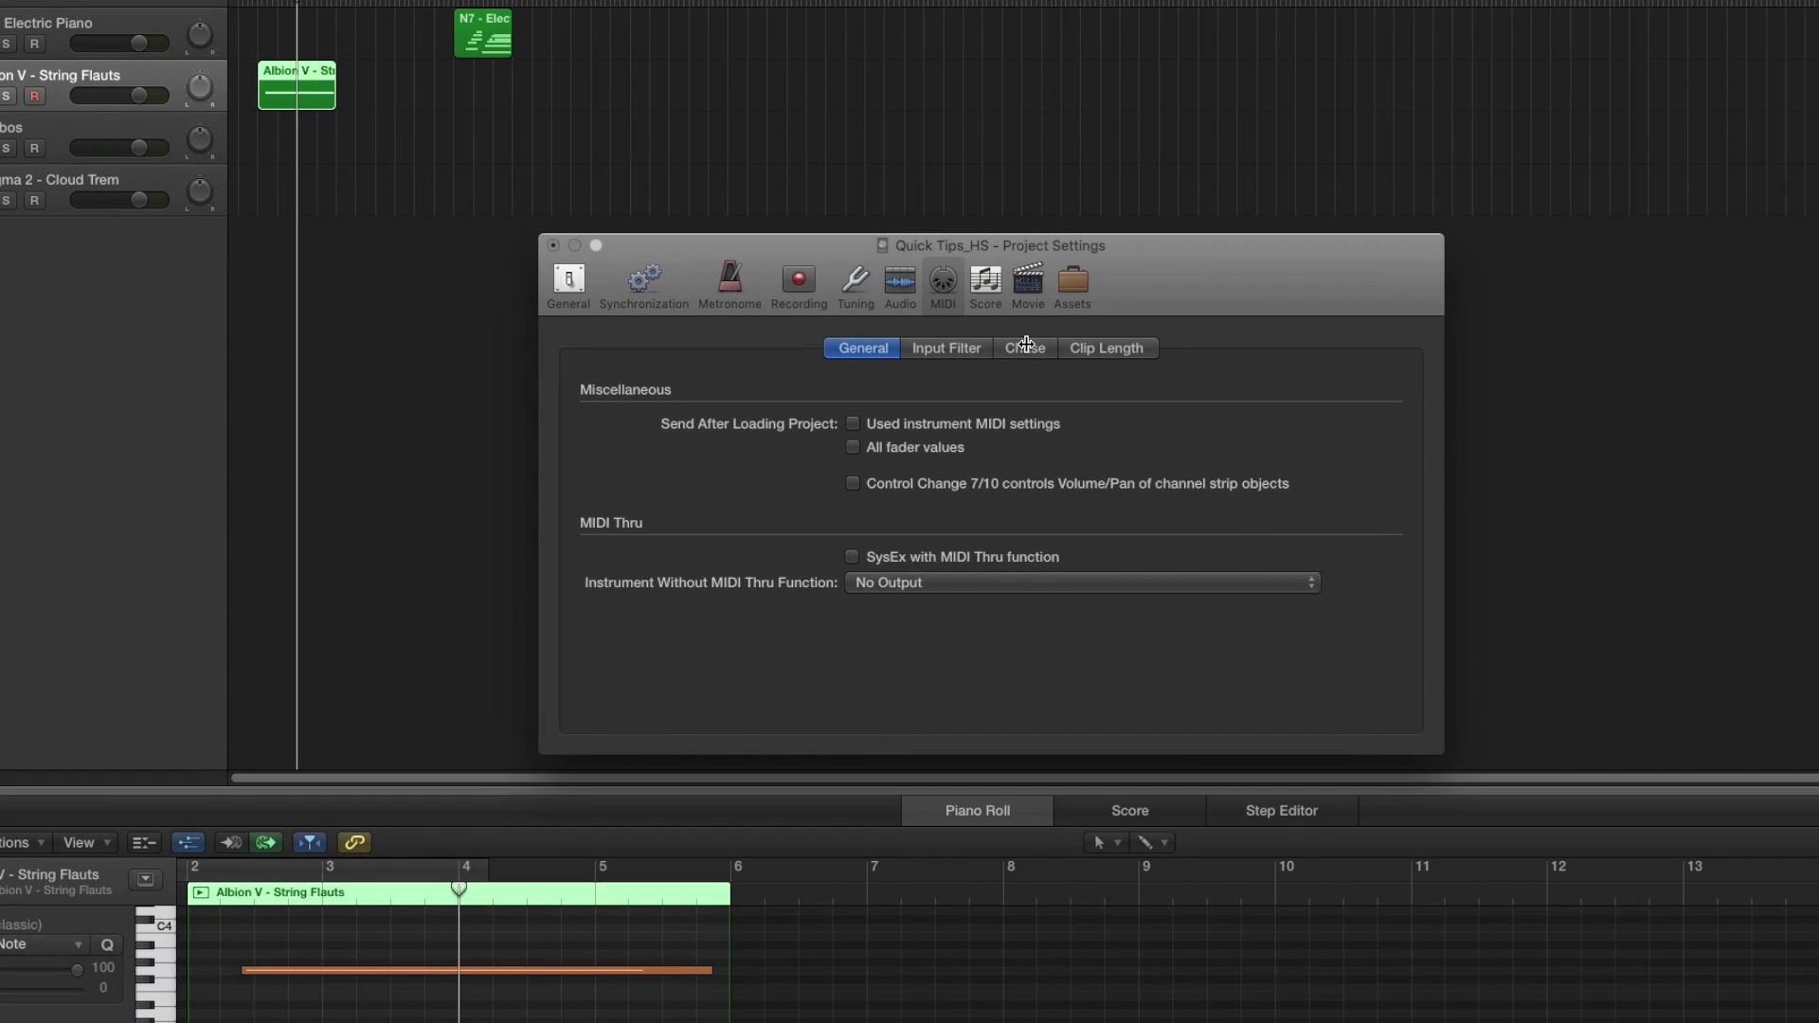
left_click(1026, 347)
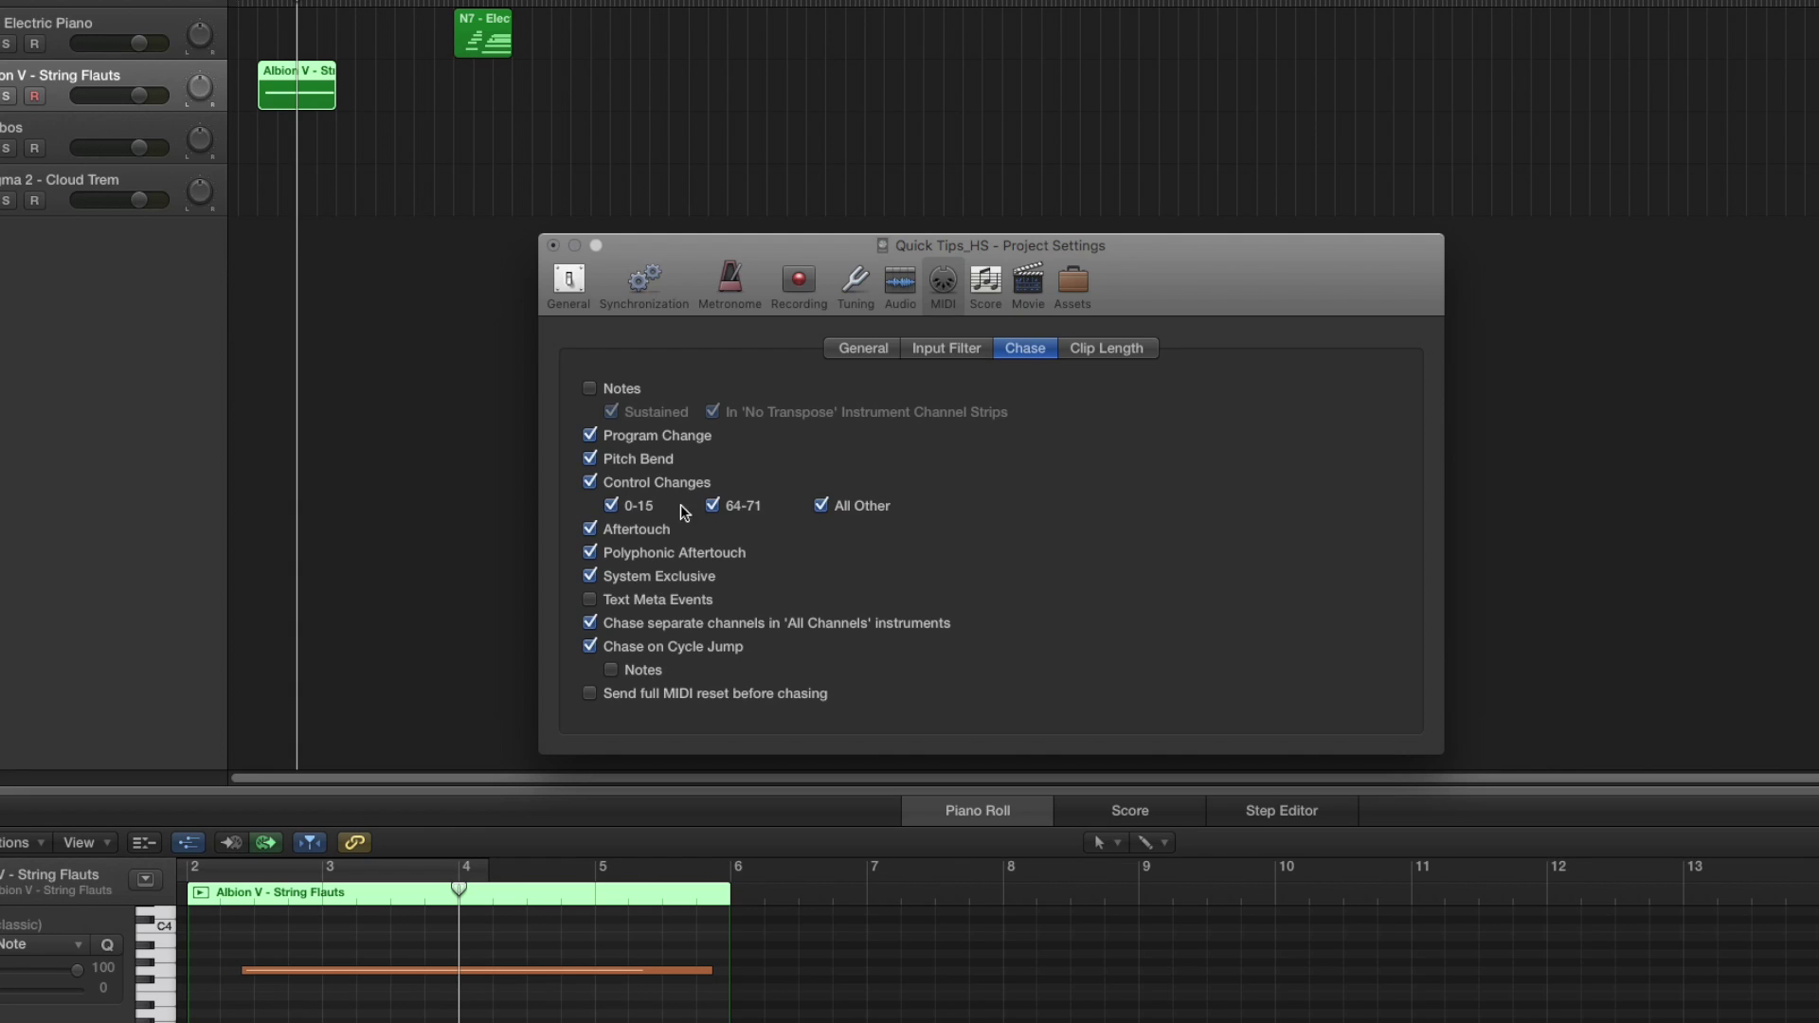
left_click(590, 390)
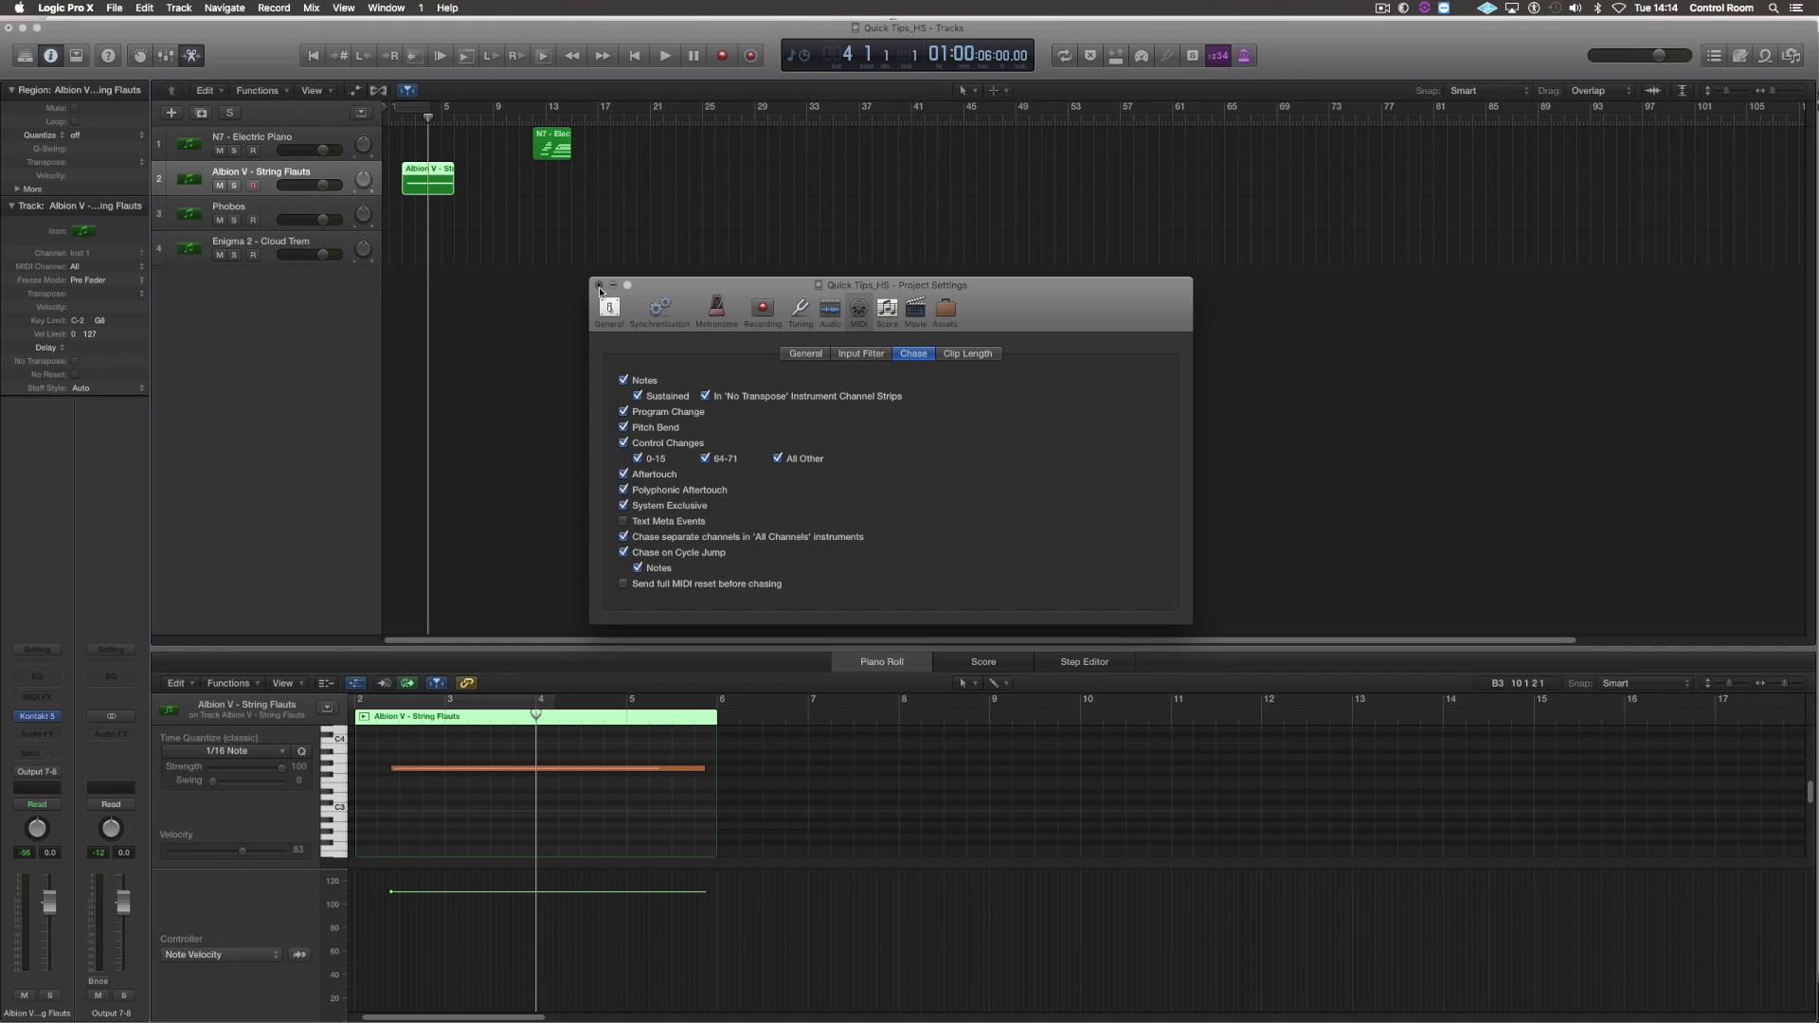
left_click(553, 246)
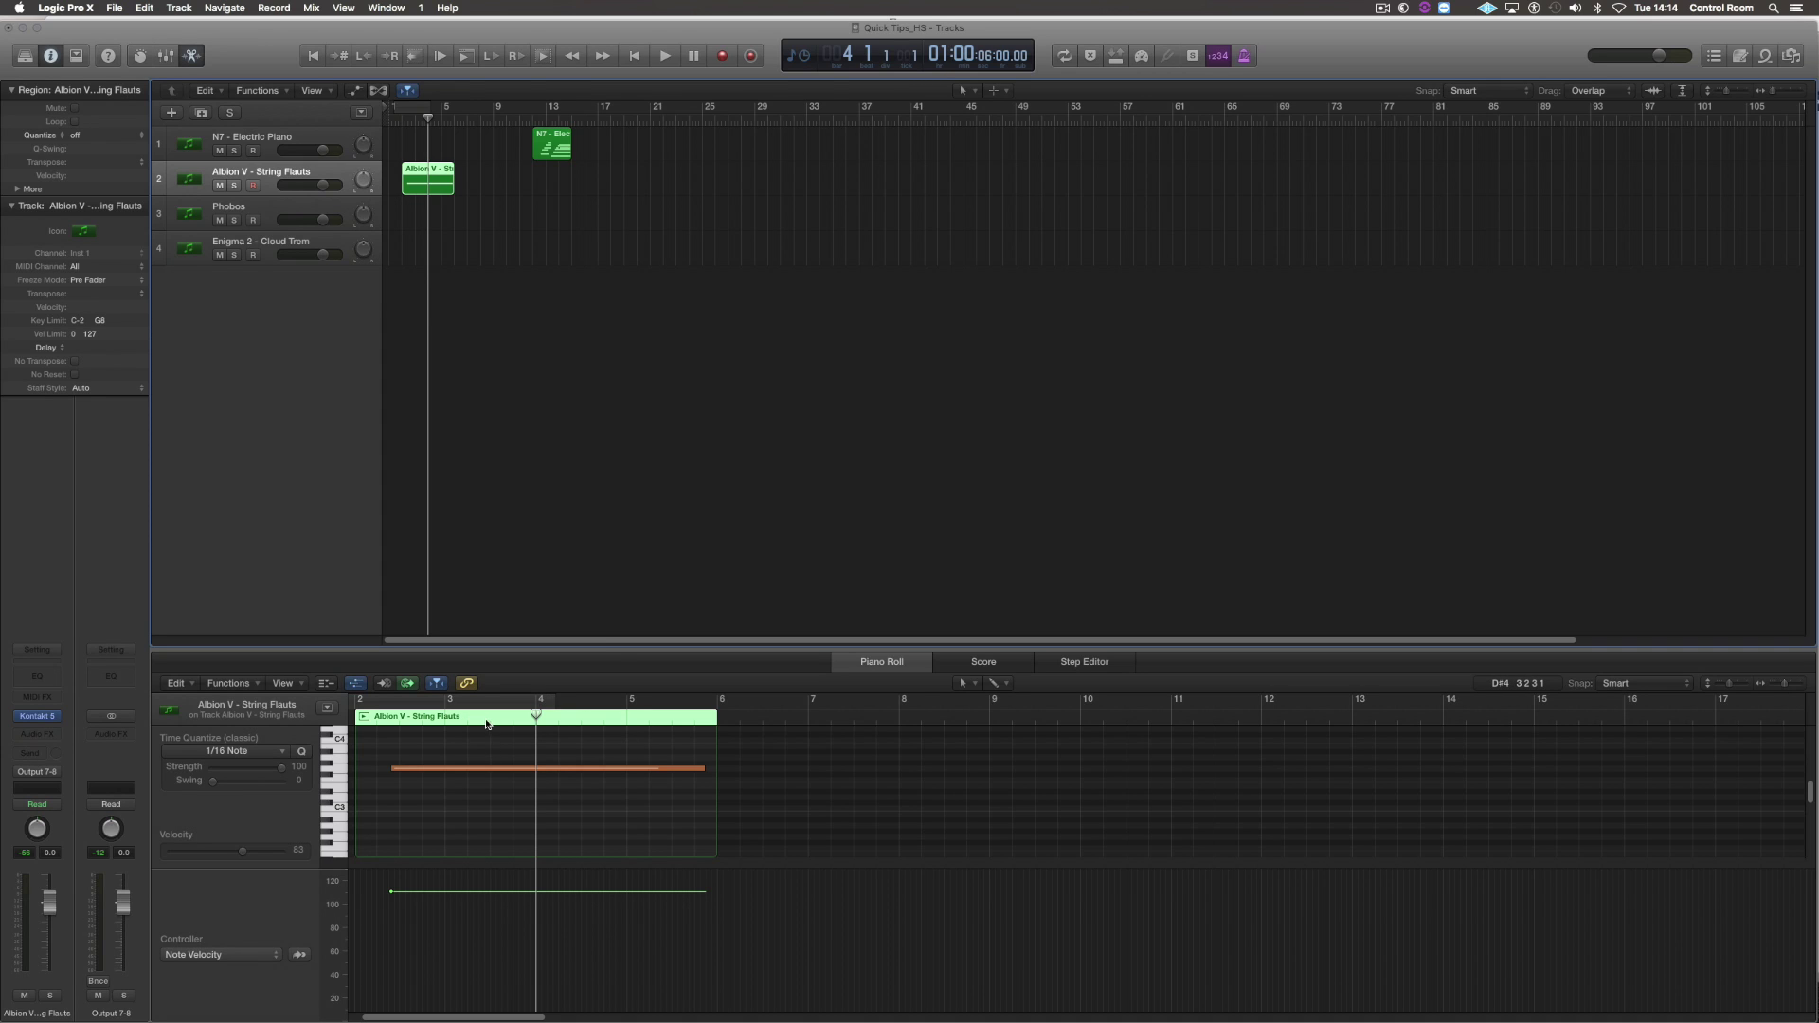
- Play from bar 4 to hear the chased flute note, then show Albion V - String Flauts' Kontakt window
key("space")
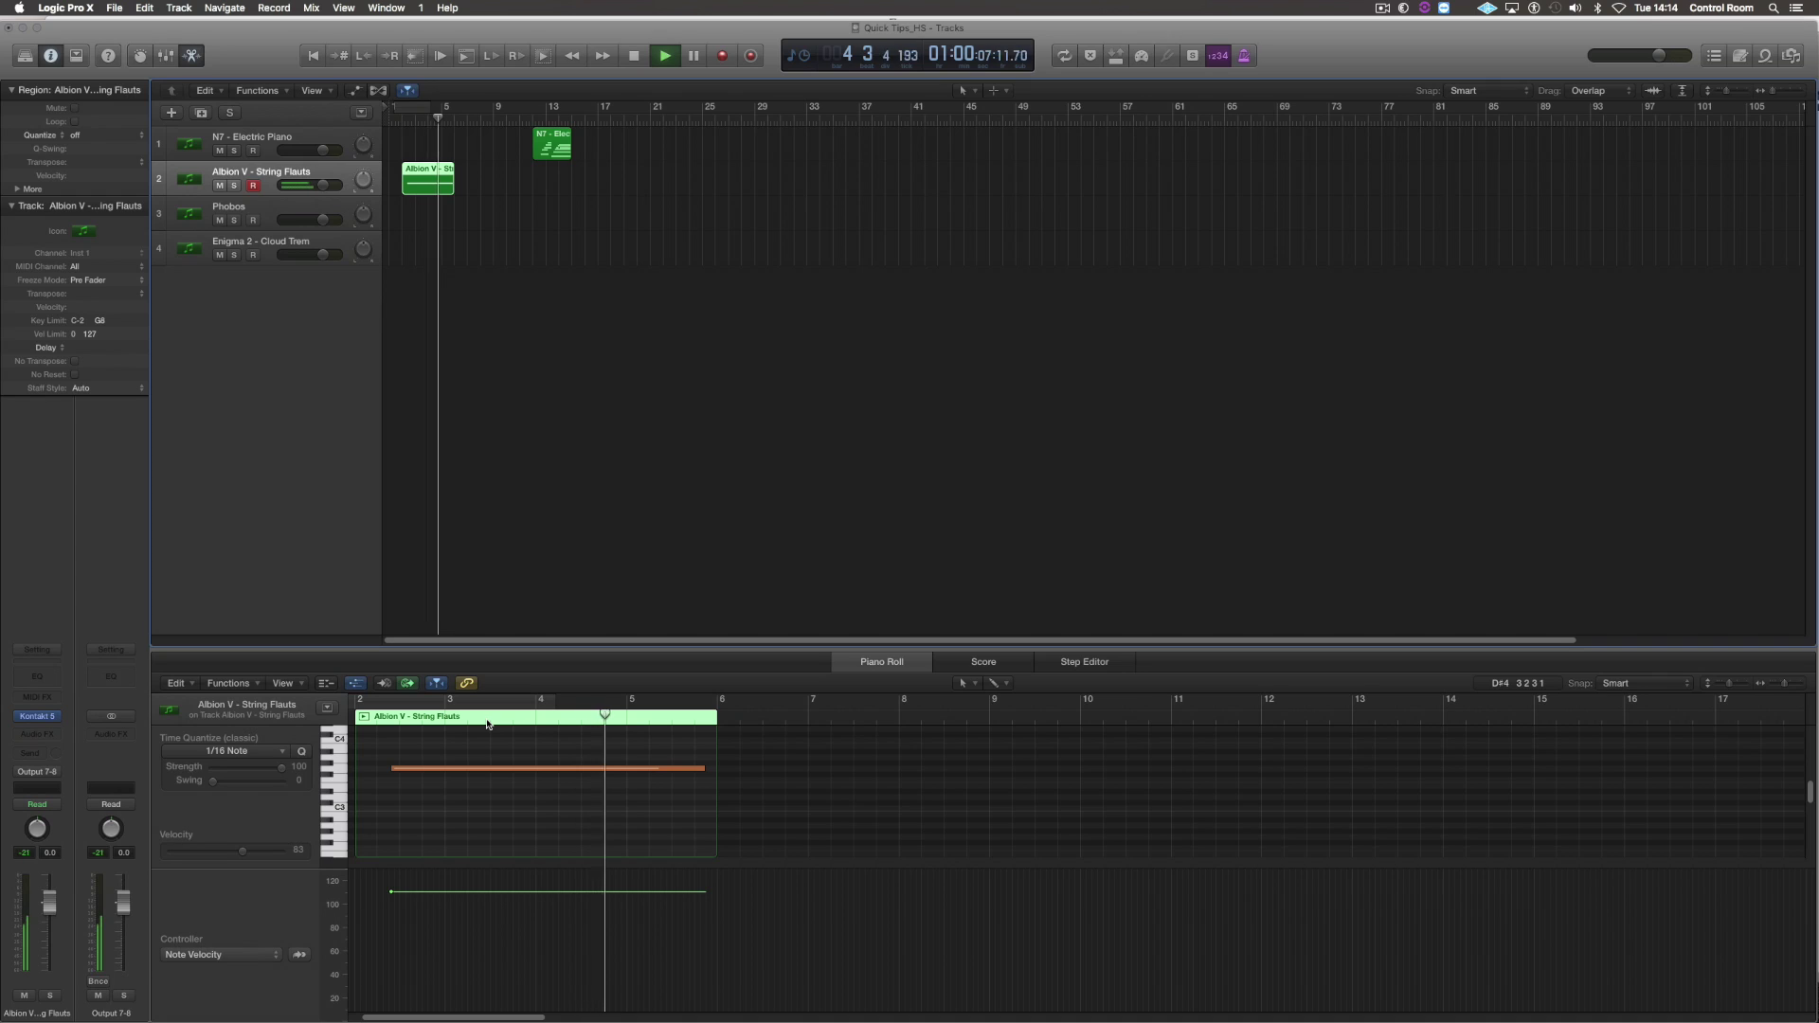
key("space")
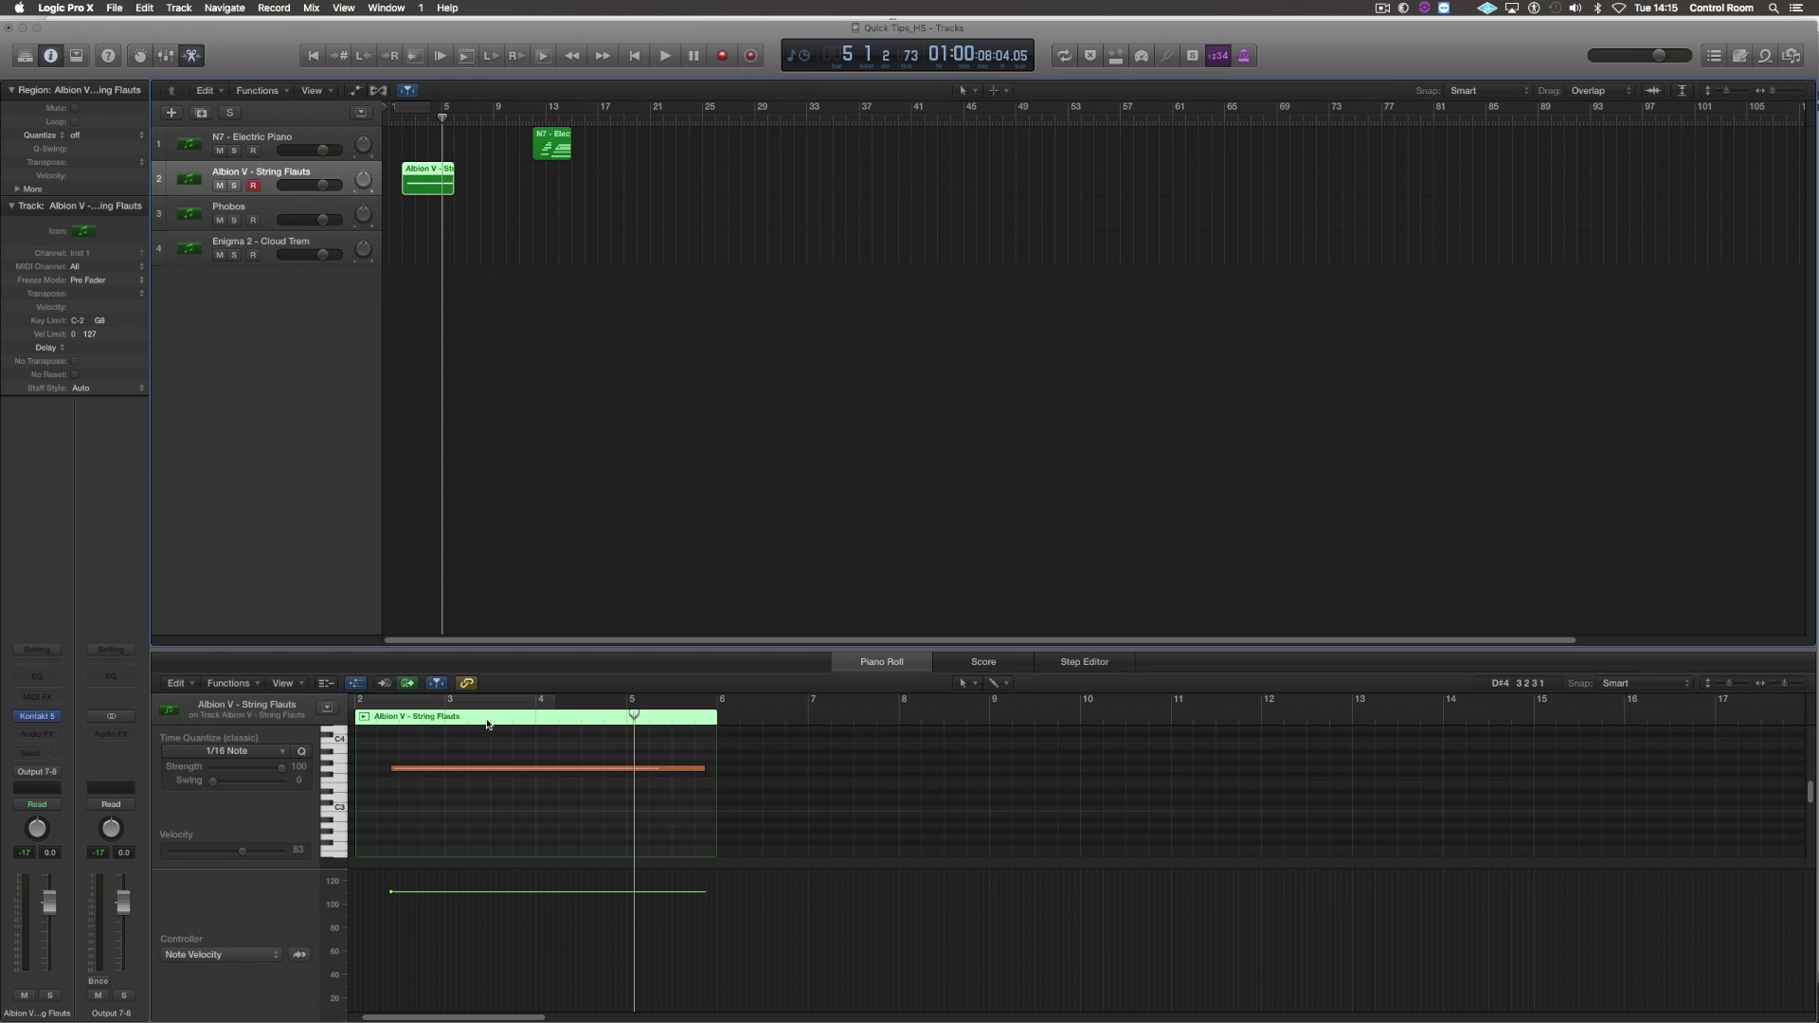
key("v")
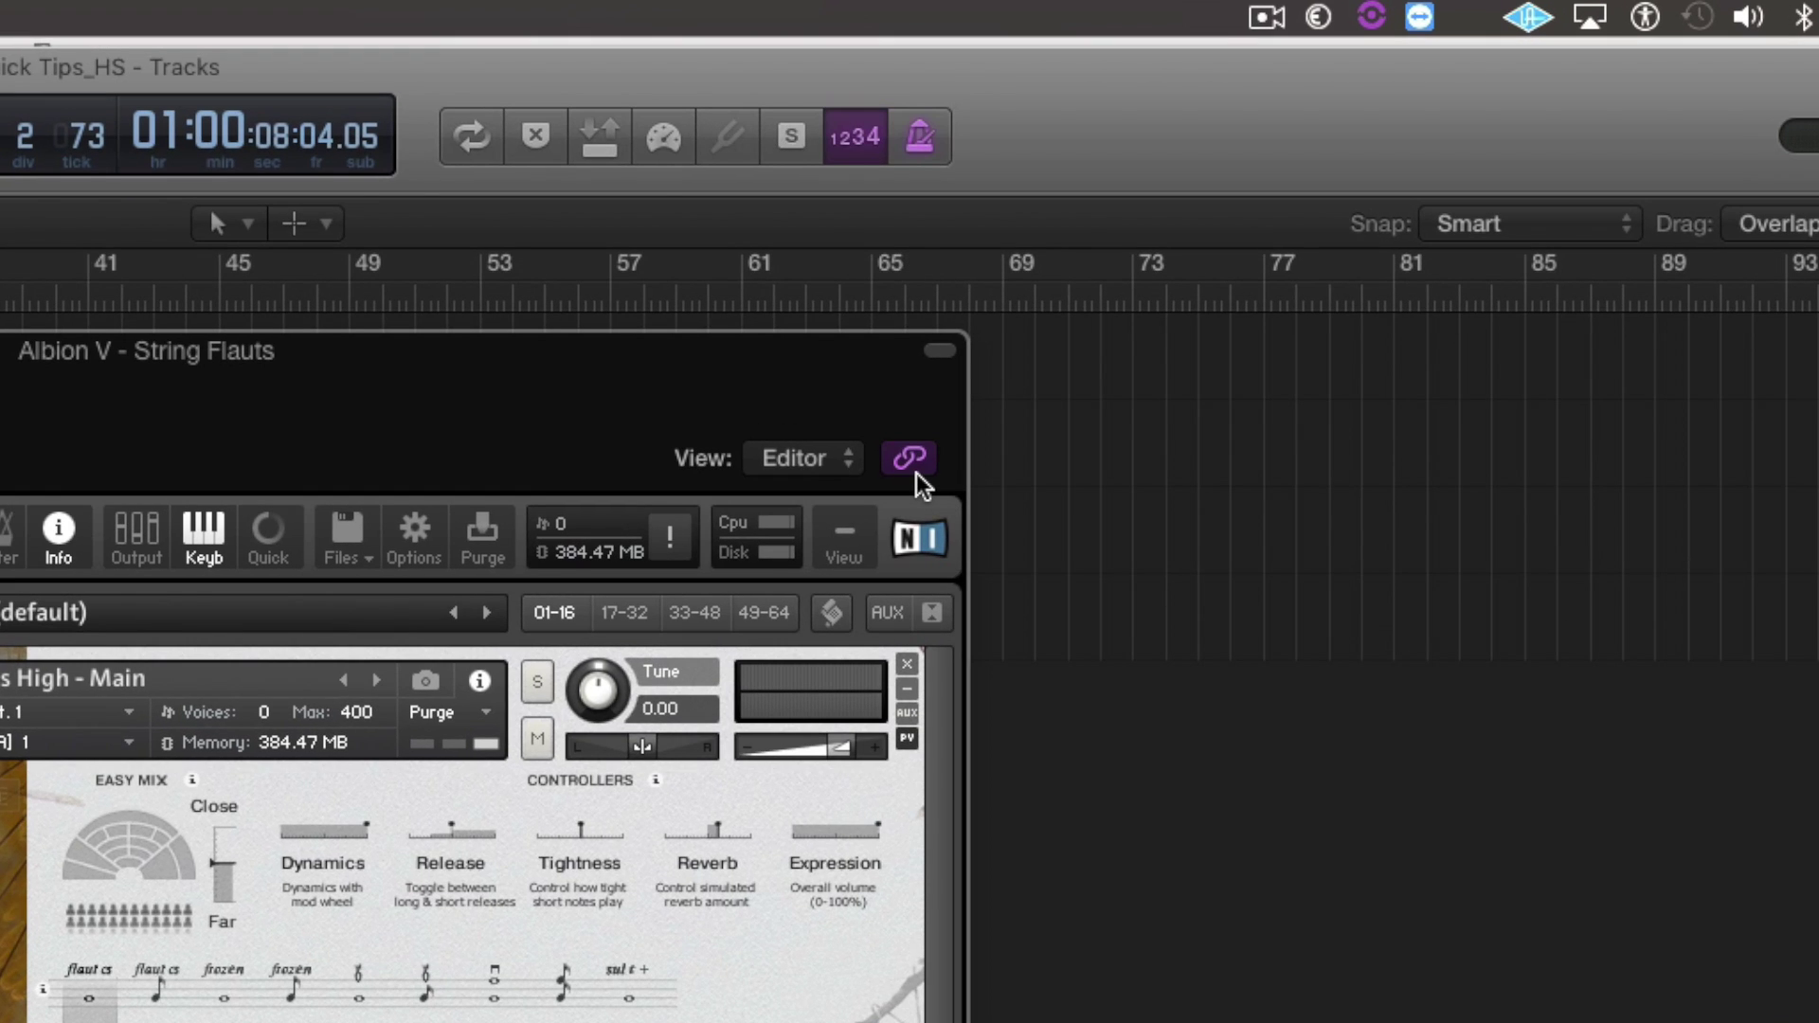
left_click_drag(475, 419, 773, 375)
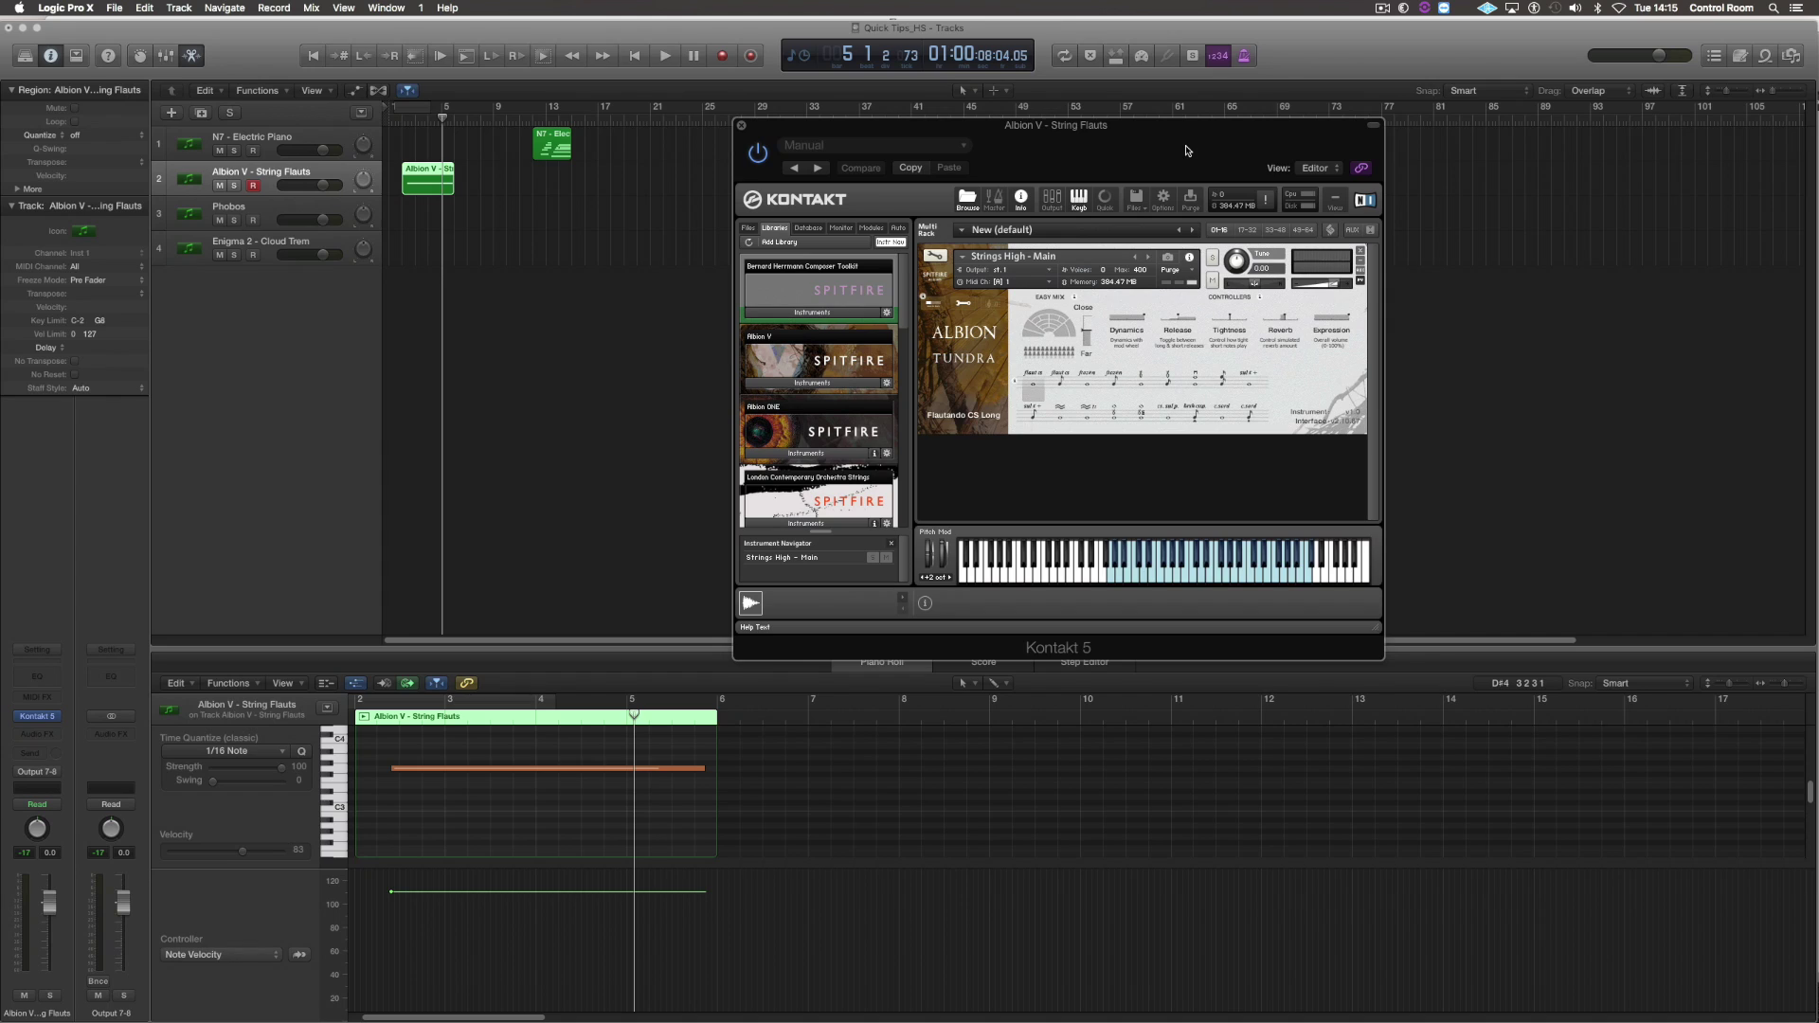
left_click(282, 213)
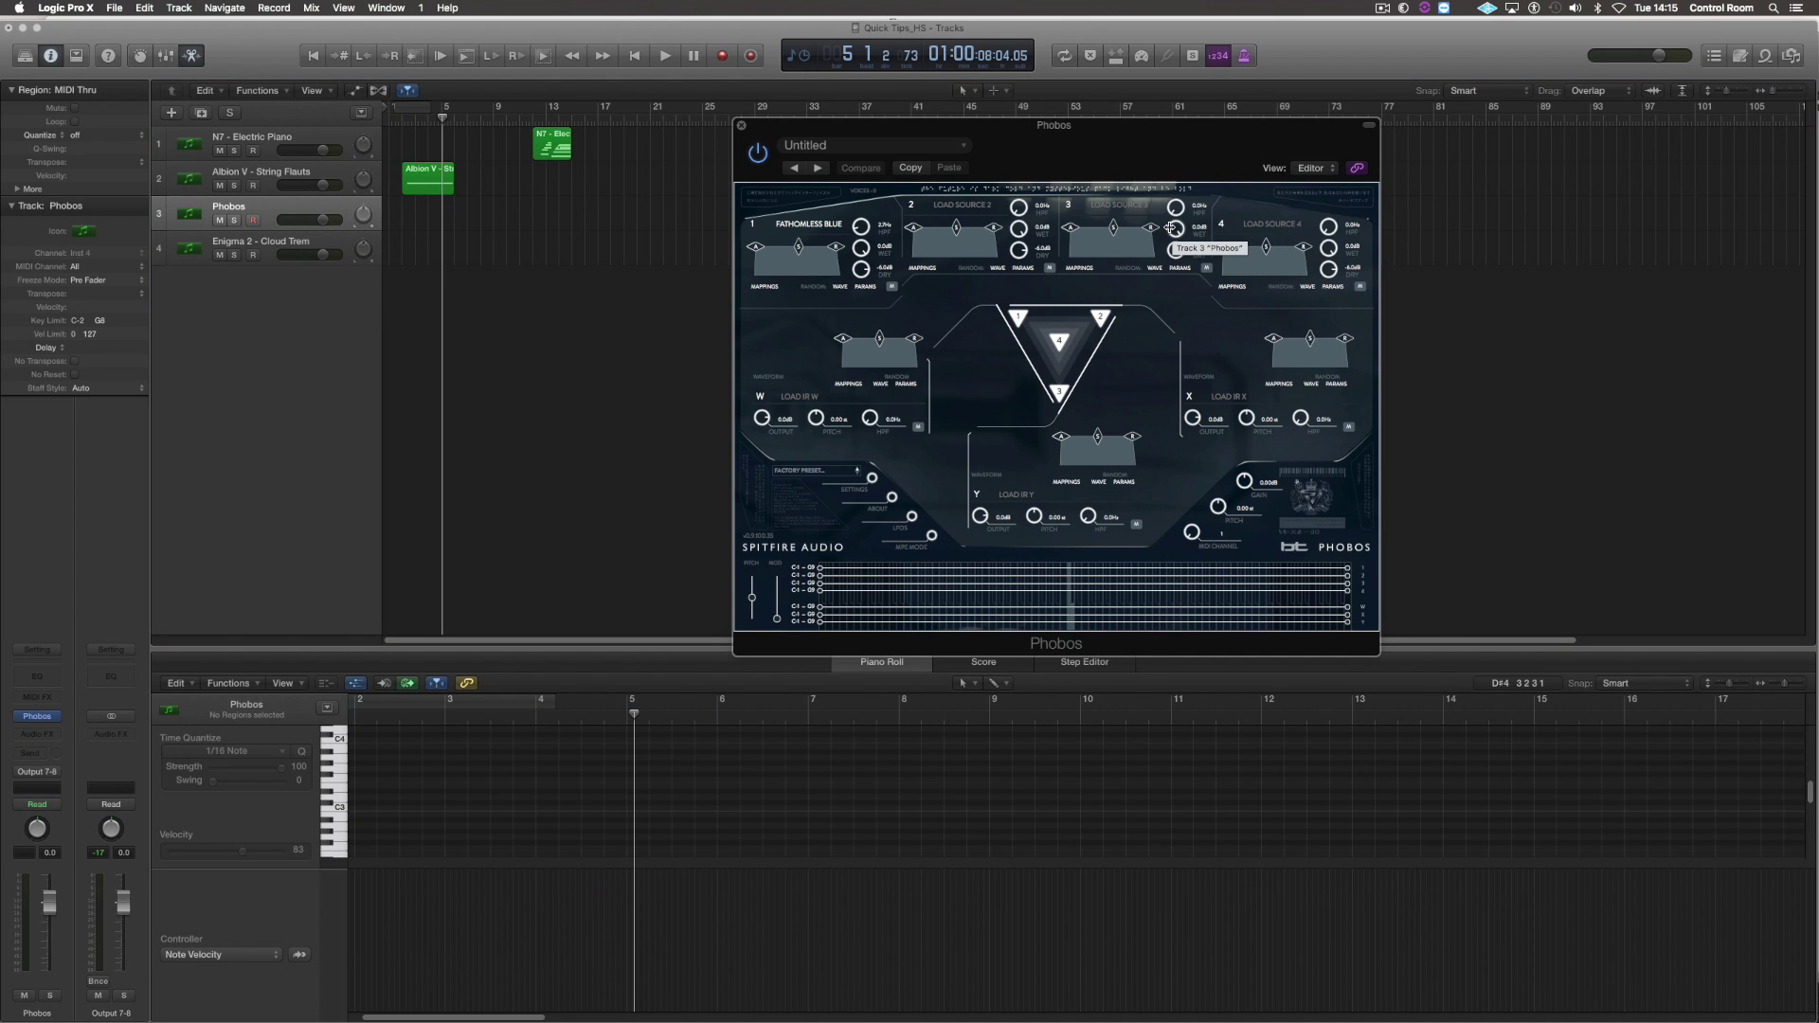
key("Up")
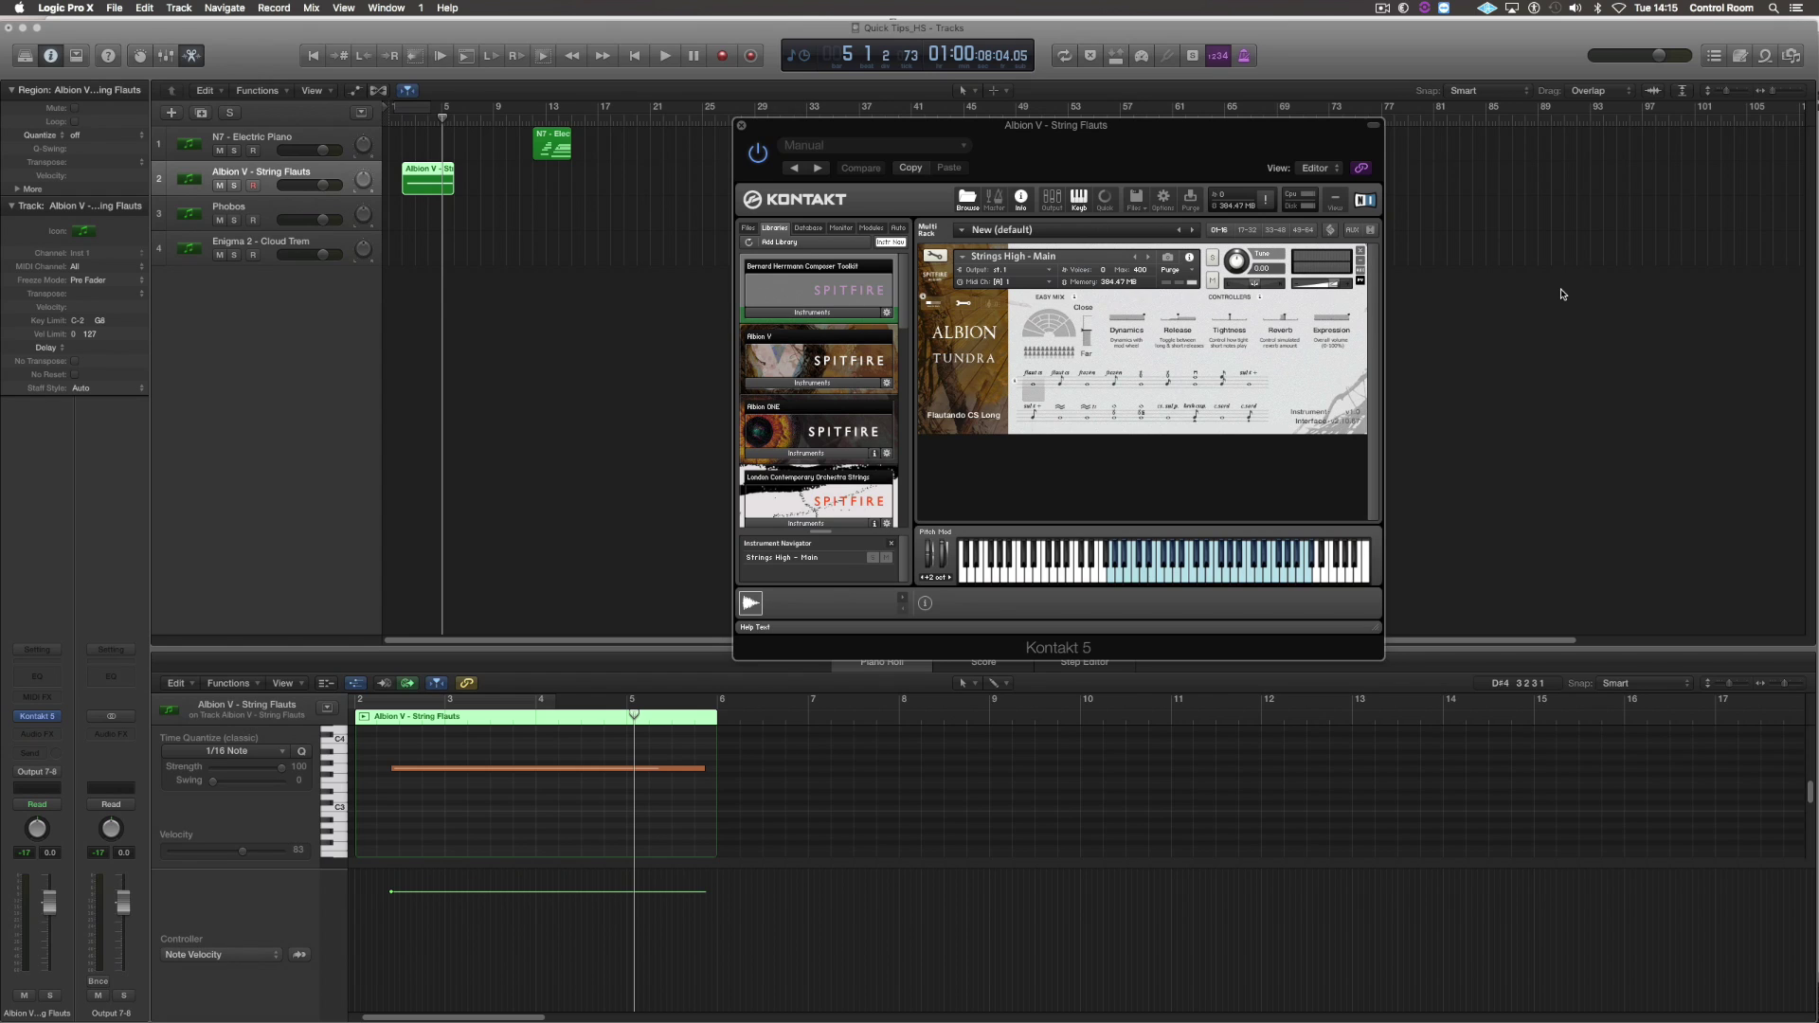
key("super+w")
key("v")
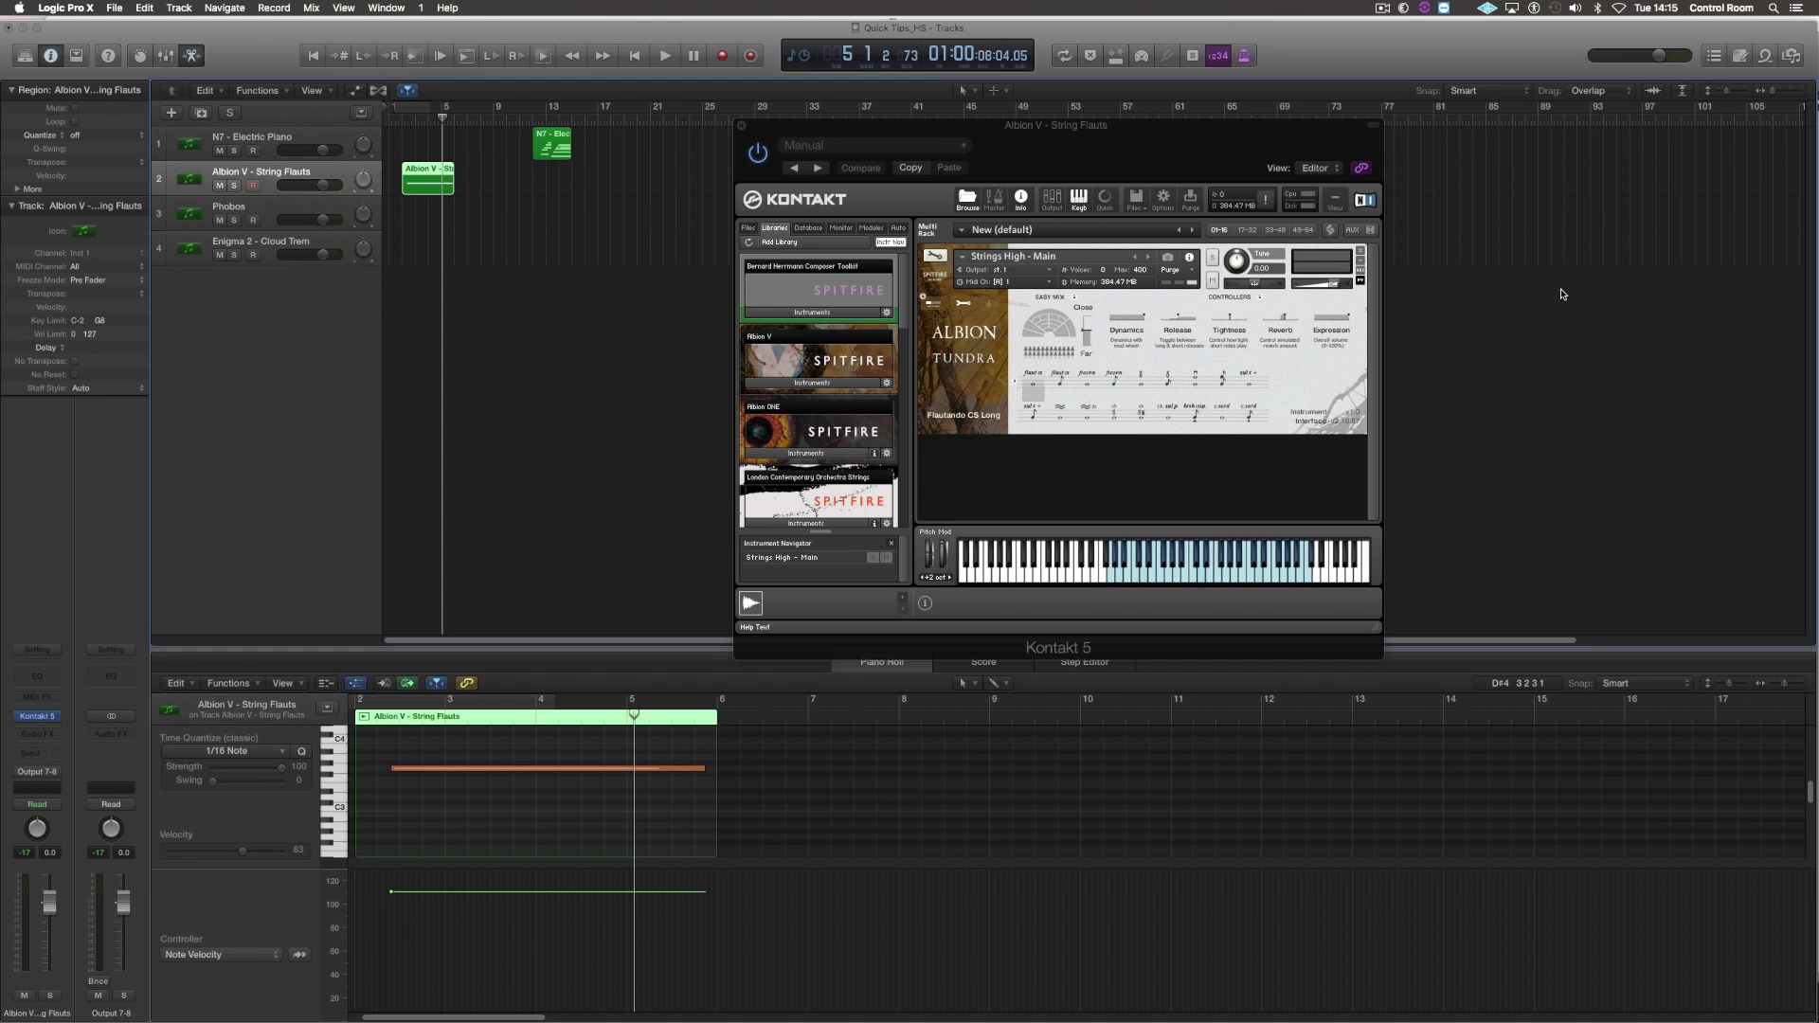
left_click_drag(1145, 171, 1030, 135)
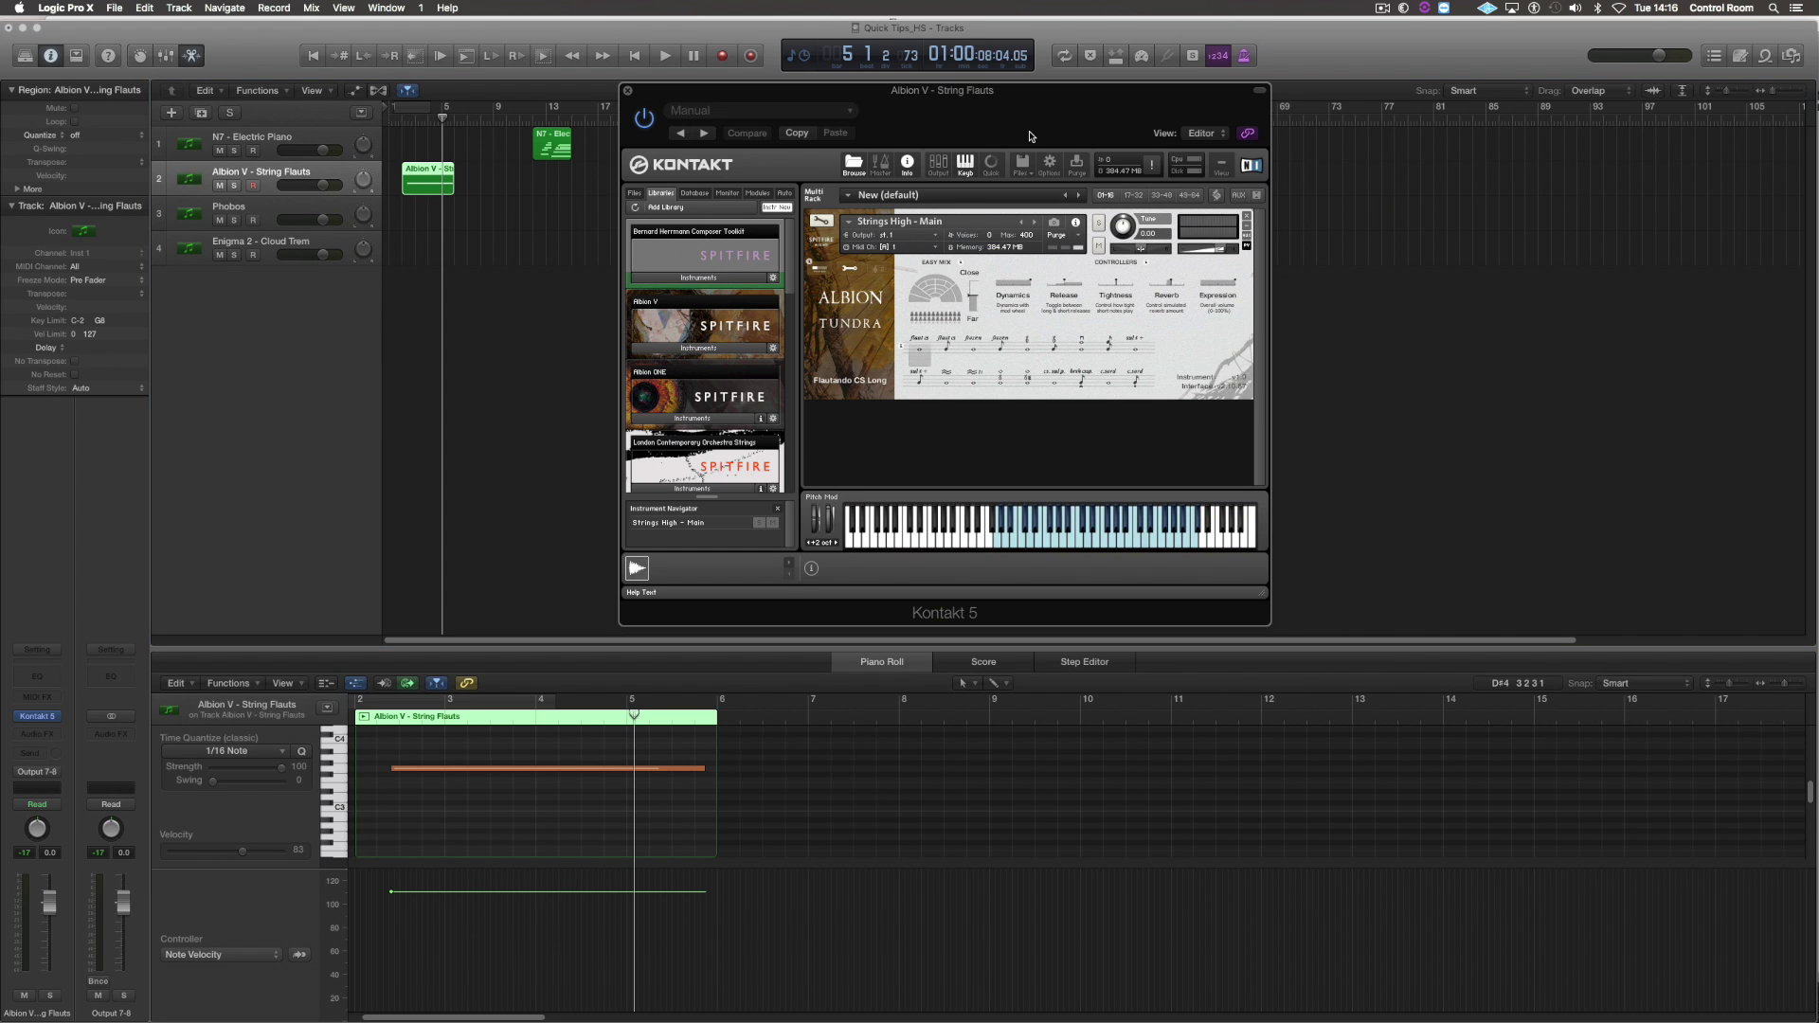
left_click(69, 9)
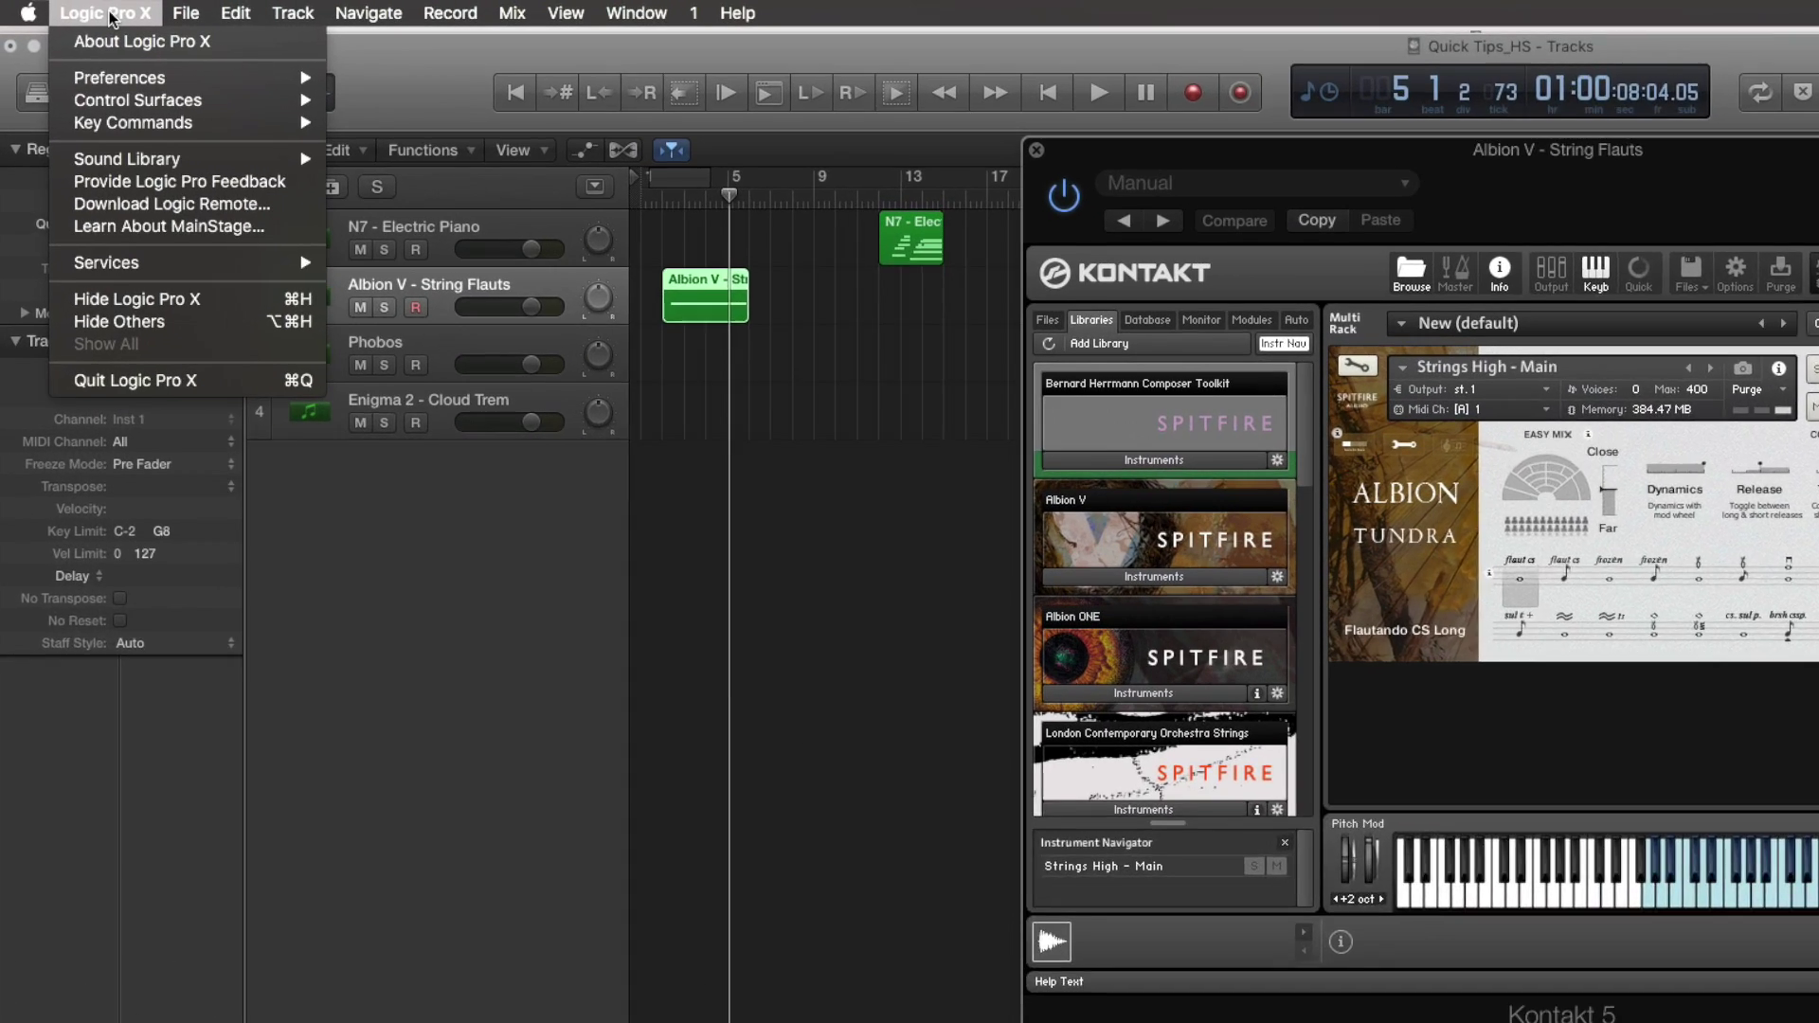
mouse_move(209, 126)
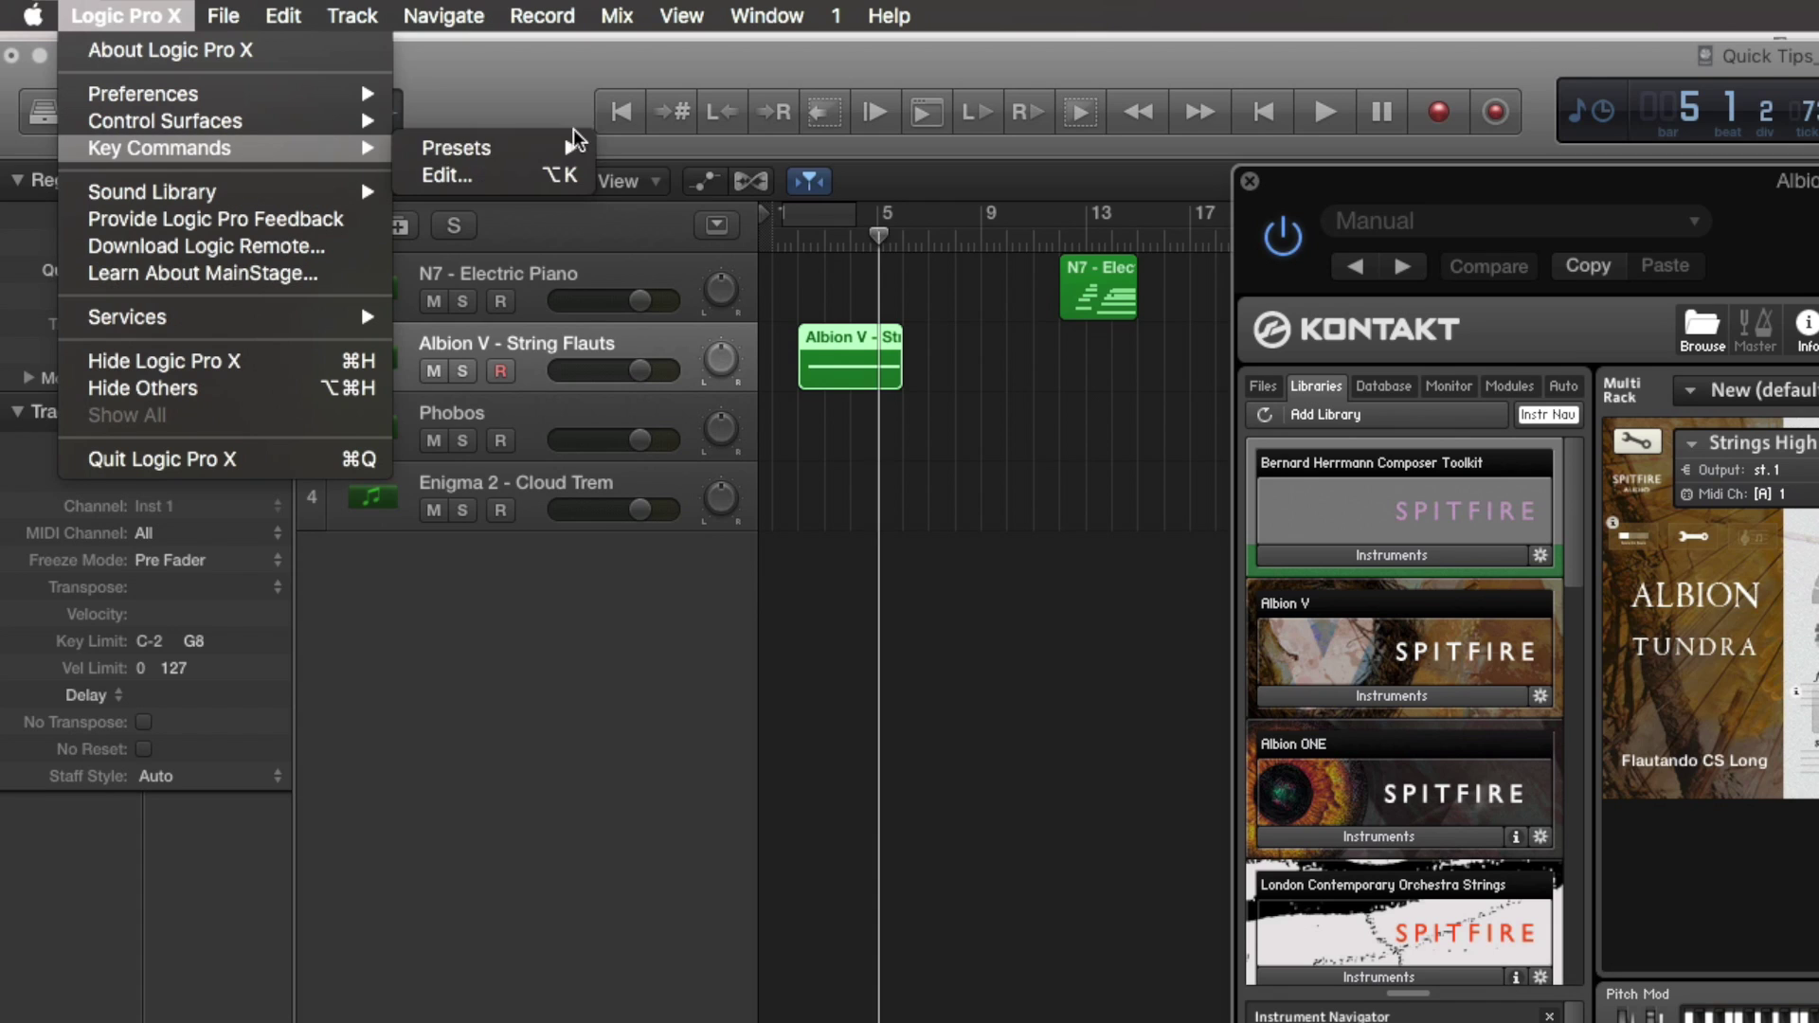
left_click(511, 185)
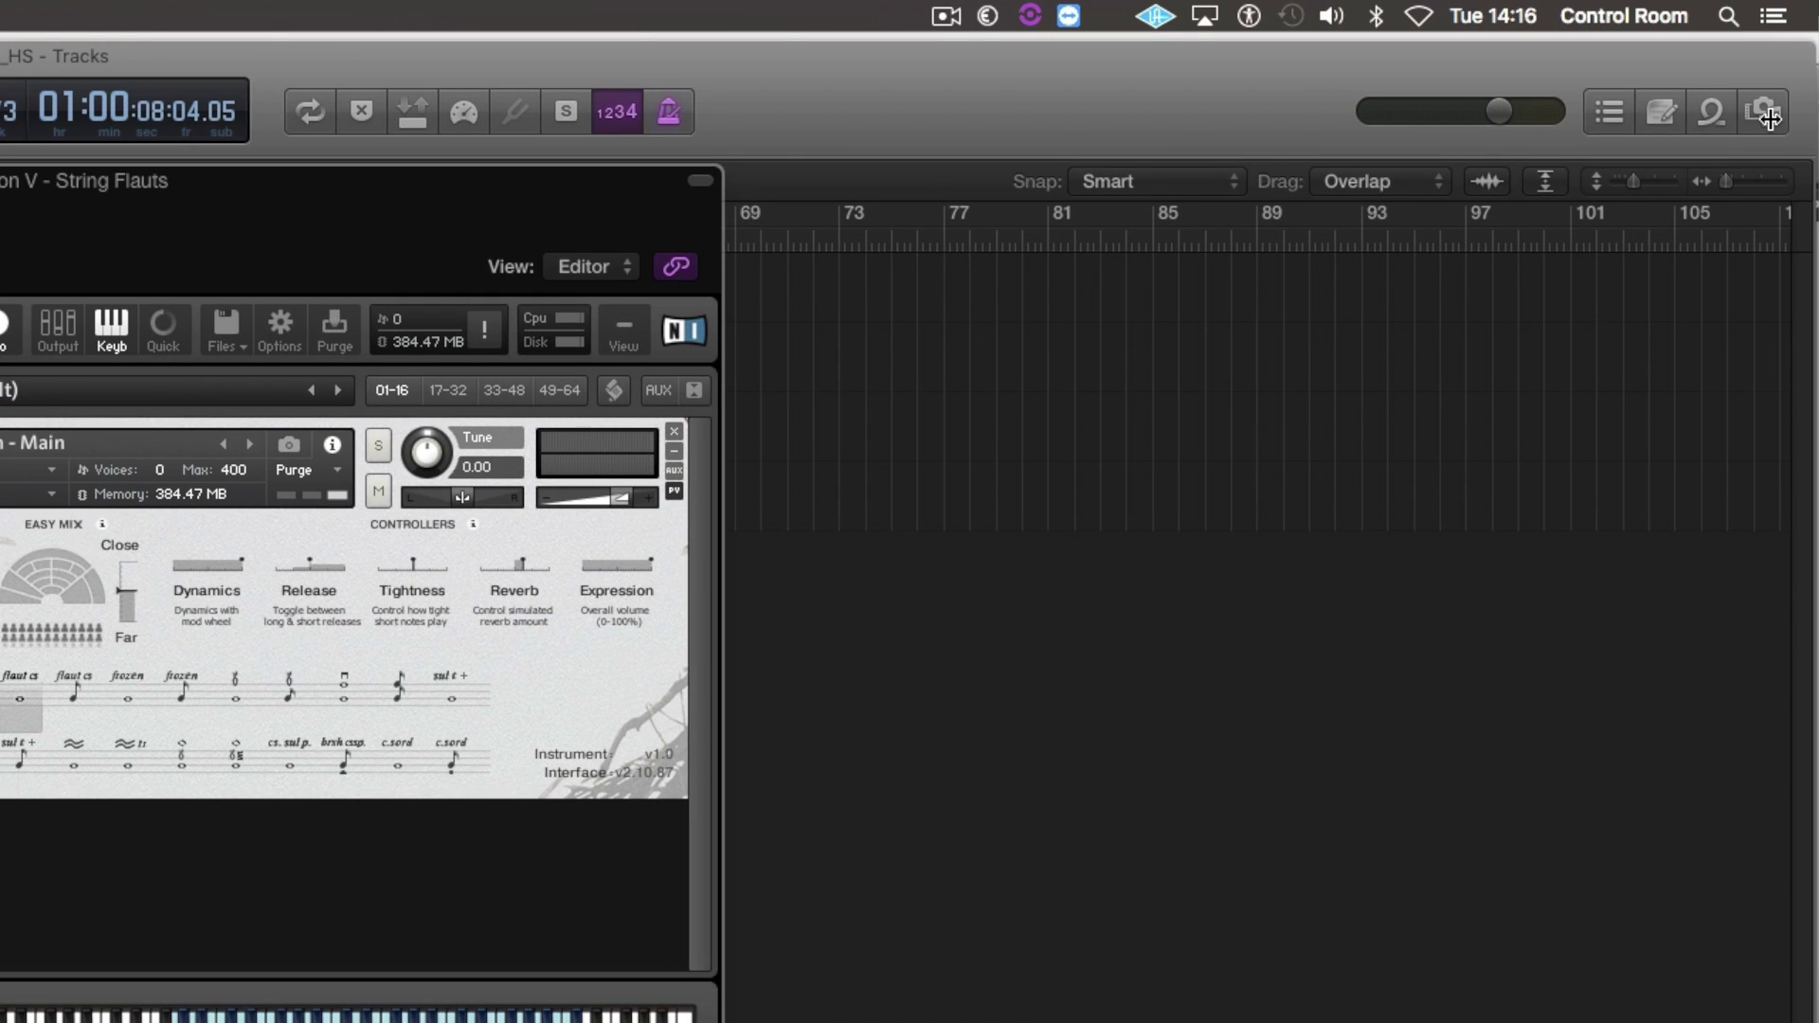
- Import The Shivering Space 2 from Phobos Demo 2 with content, plug-ins, I/O and automation
left_click(1765, 114)
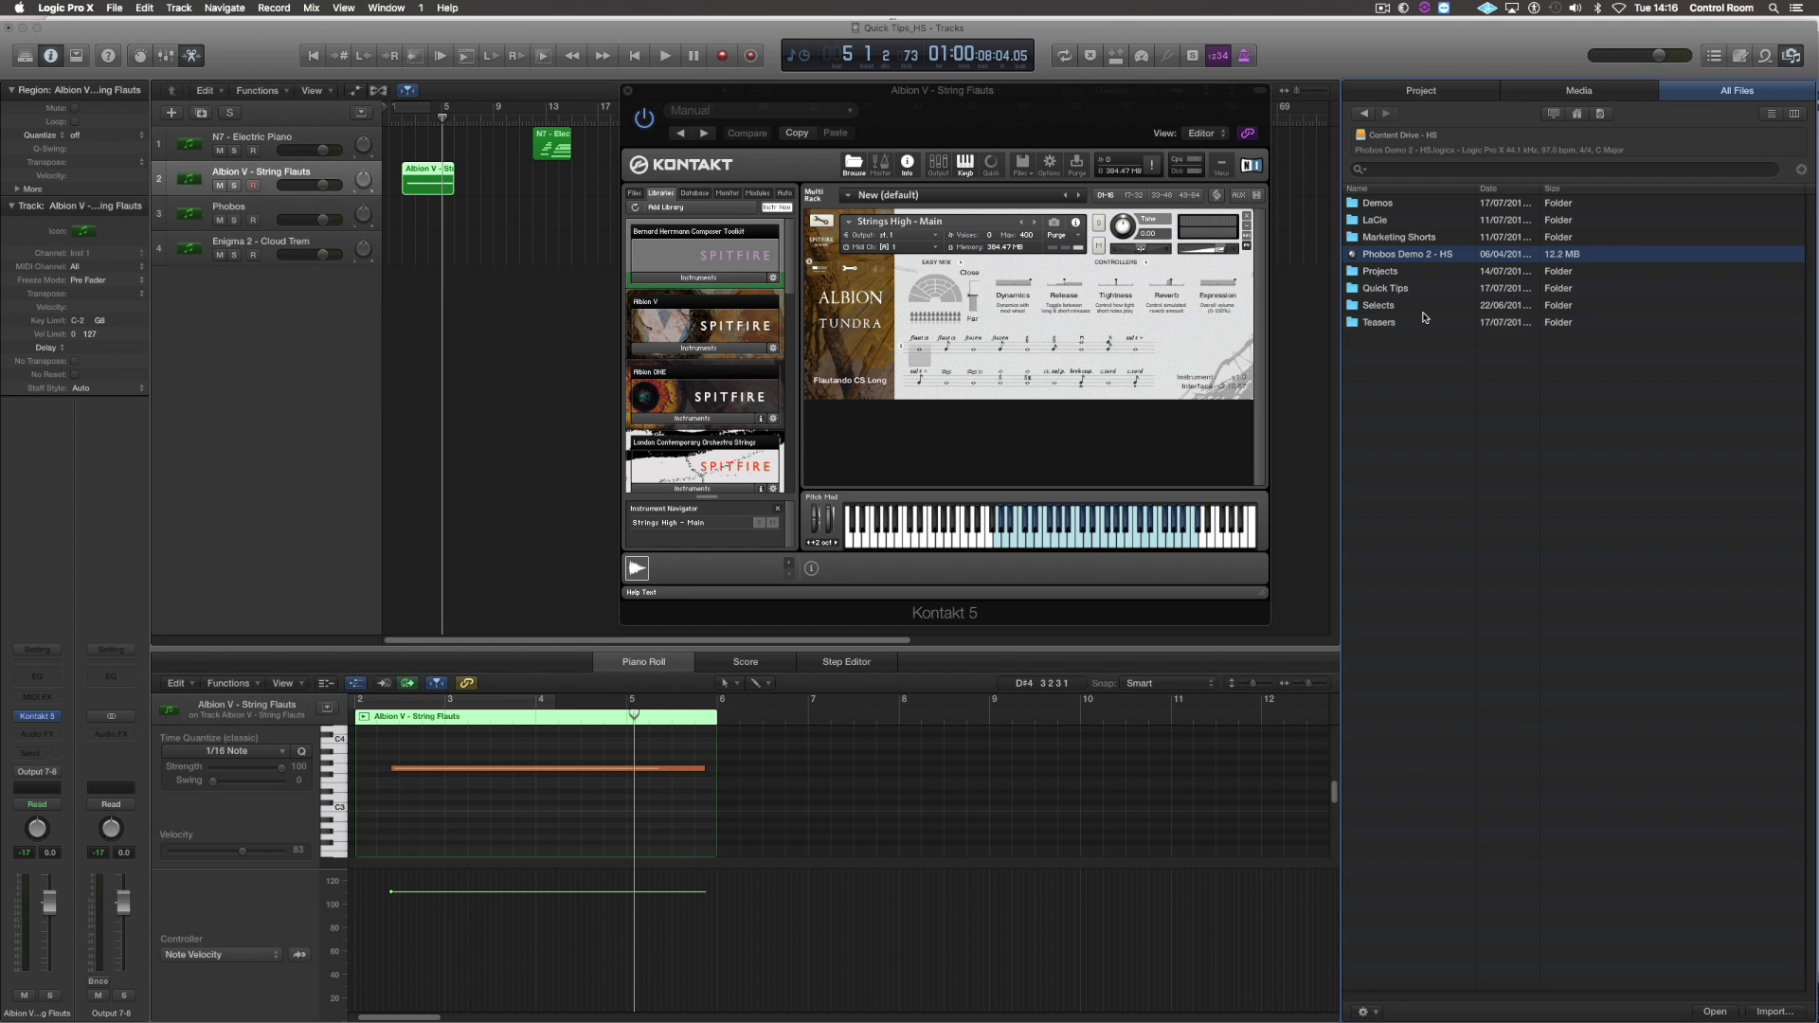
double_click(1386, 256)
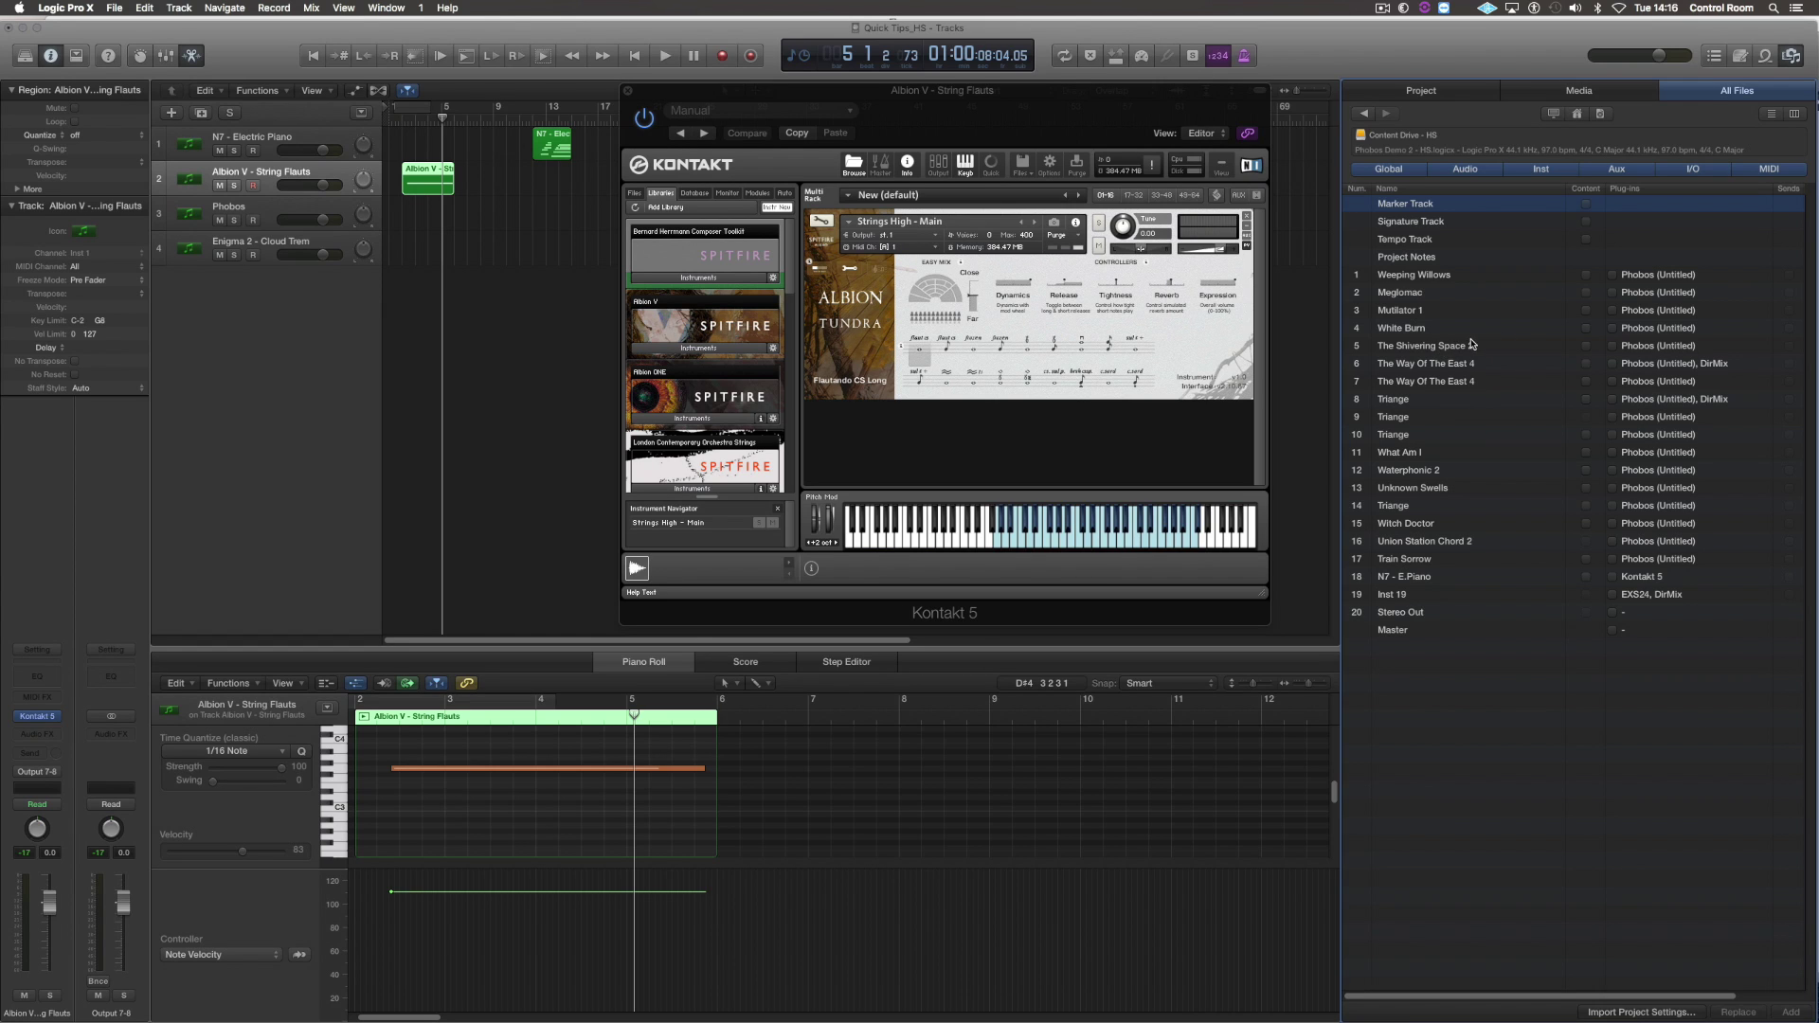
left_click(1586, 345)
left_click(1612, 346)
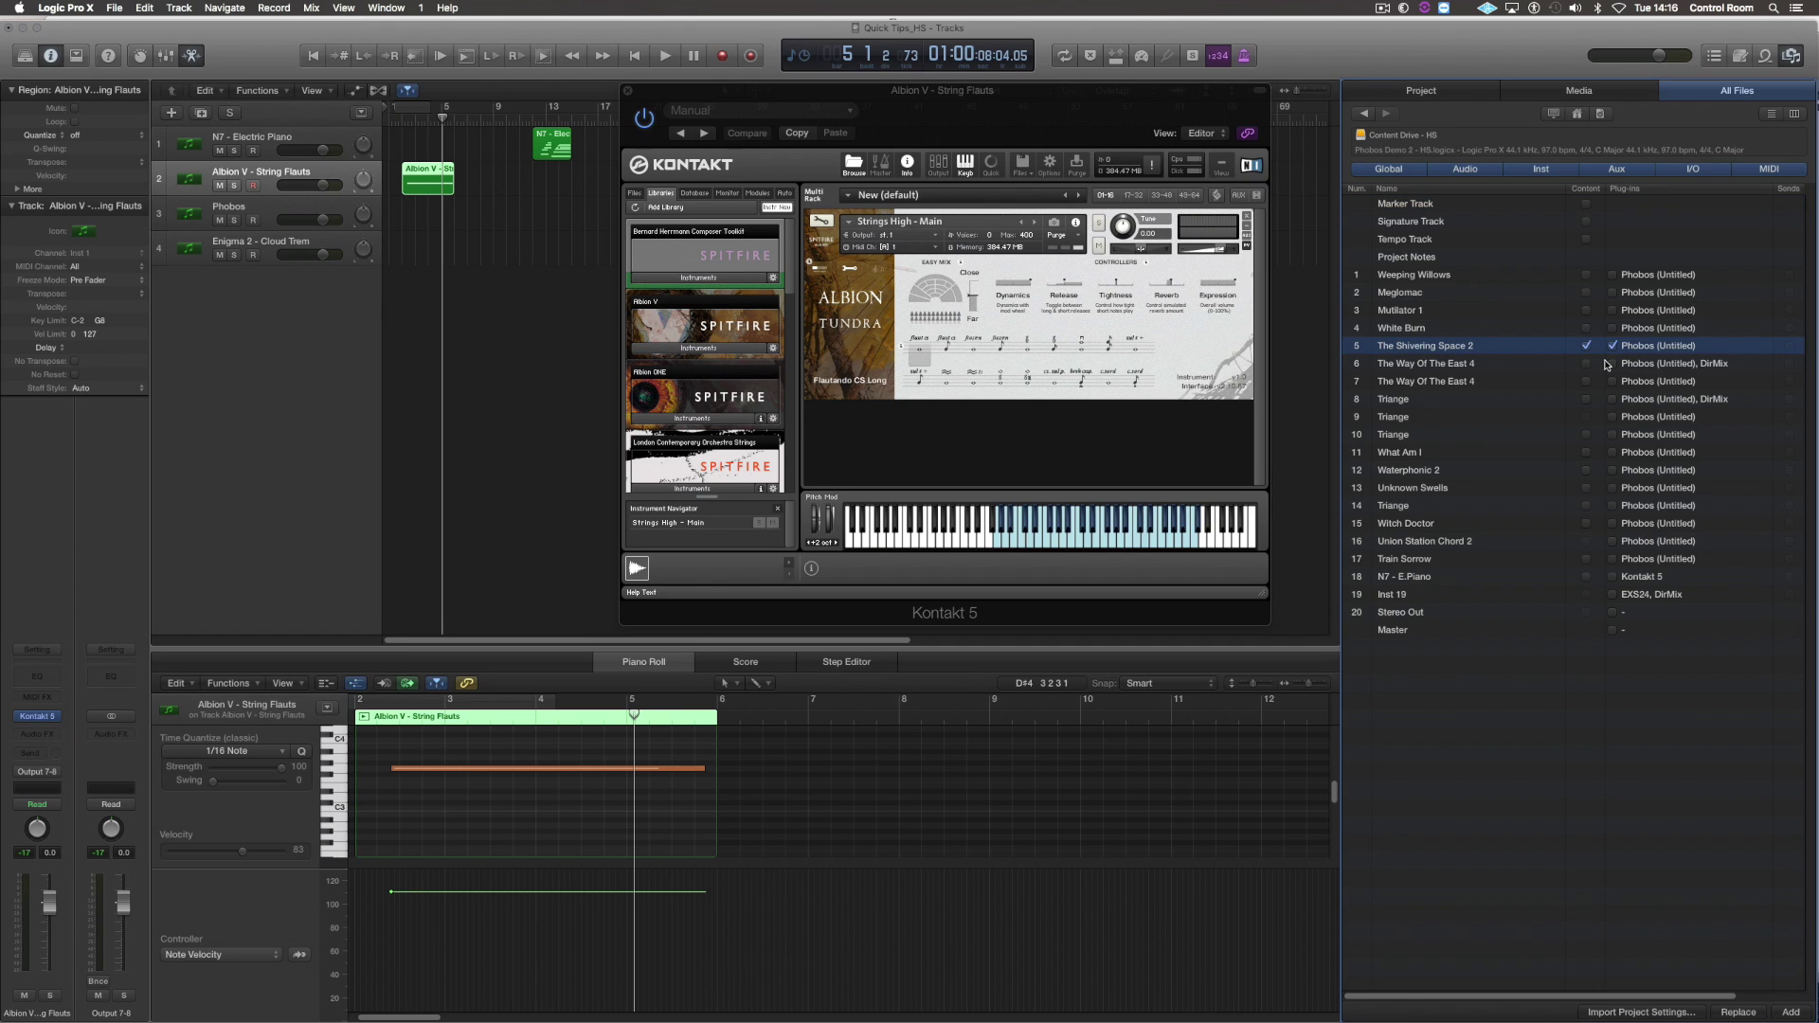
scroll(1611, 355, "right", 3)
left_click(1739, 346)
left_click(1777, 346)
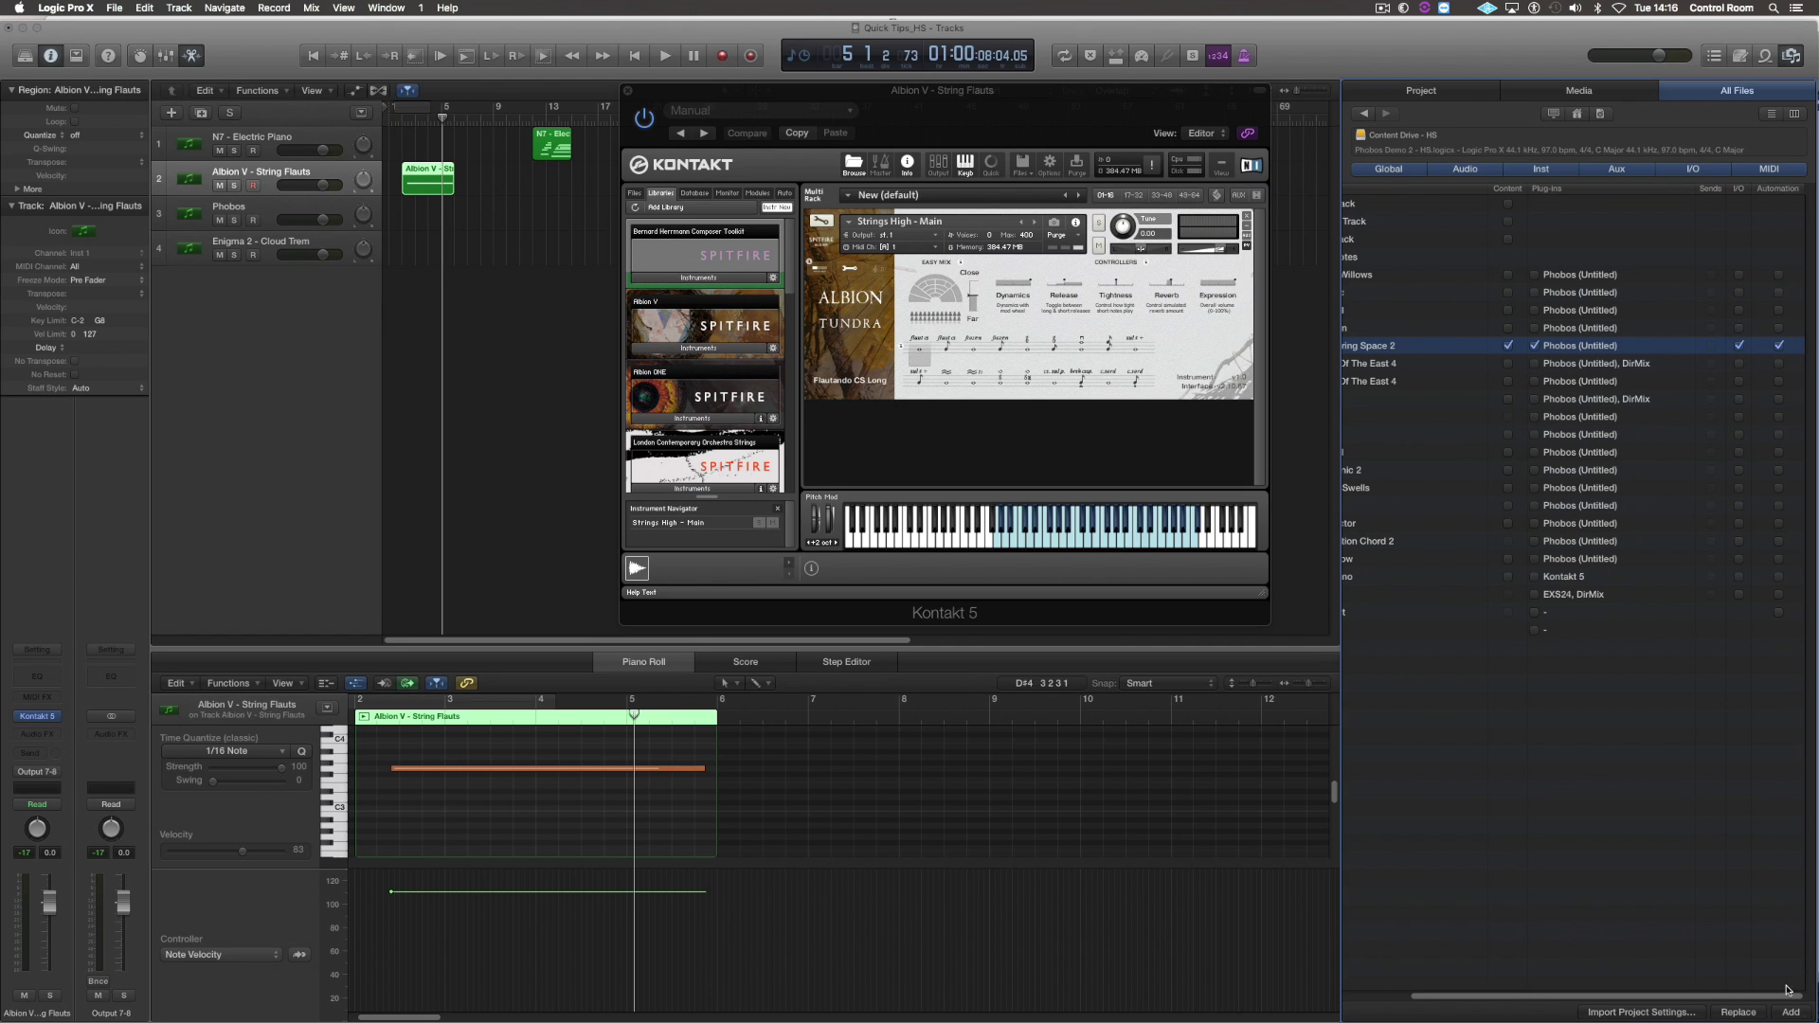
left_click(1800, 1015)
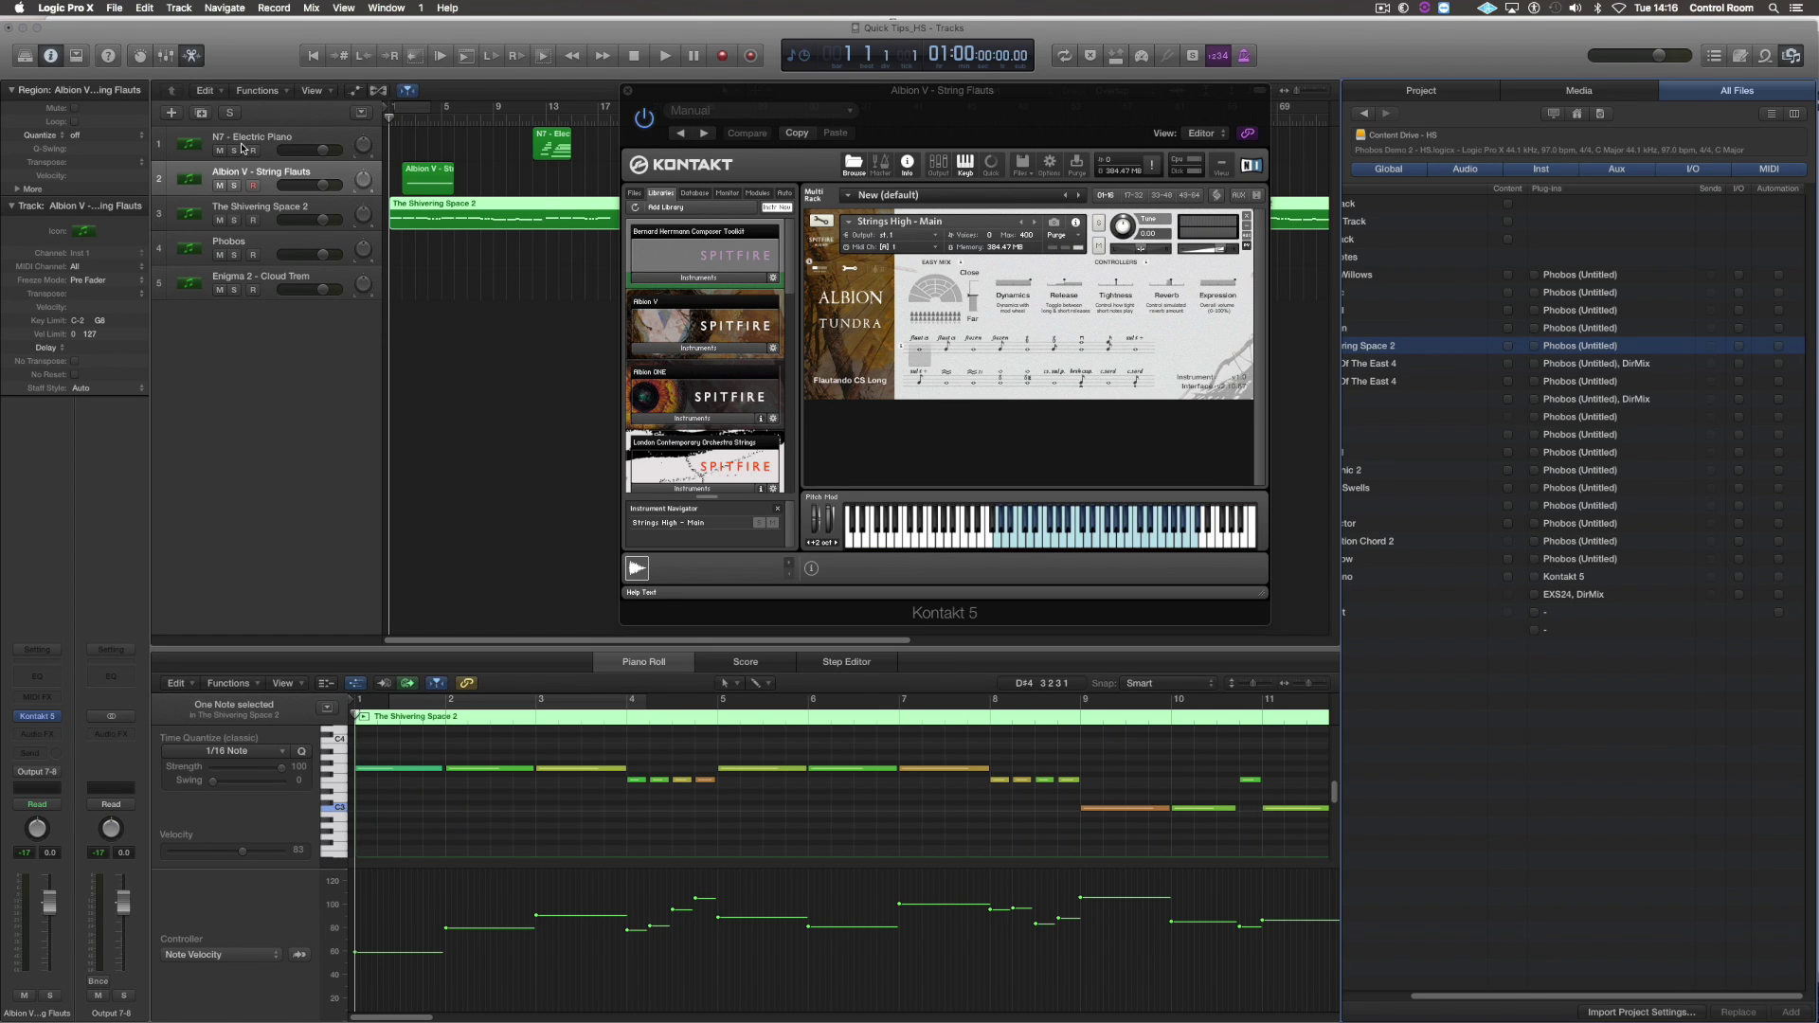
- Drag the Kontakt window slightly right, then further left over the tracks area
left_click_drag(923, 130, 992, 148)
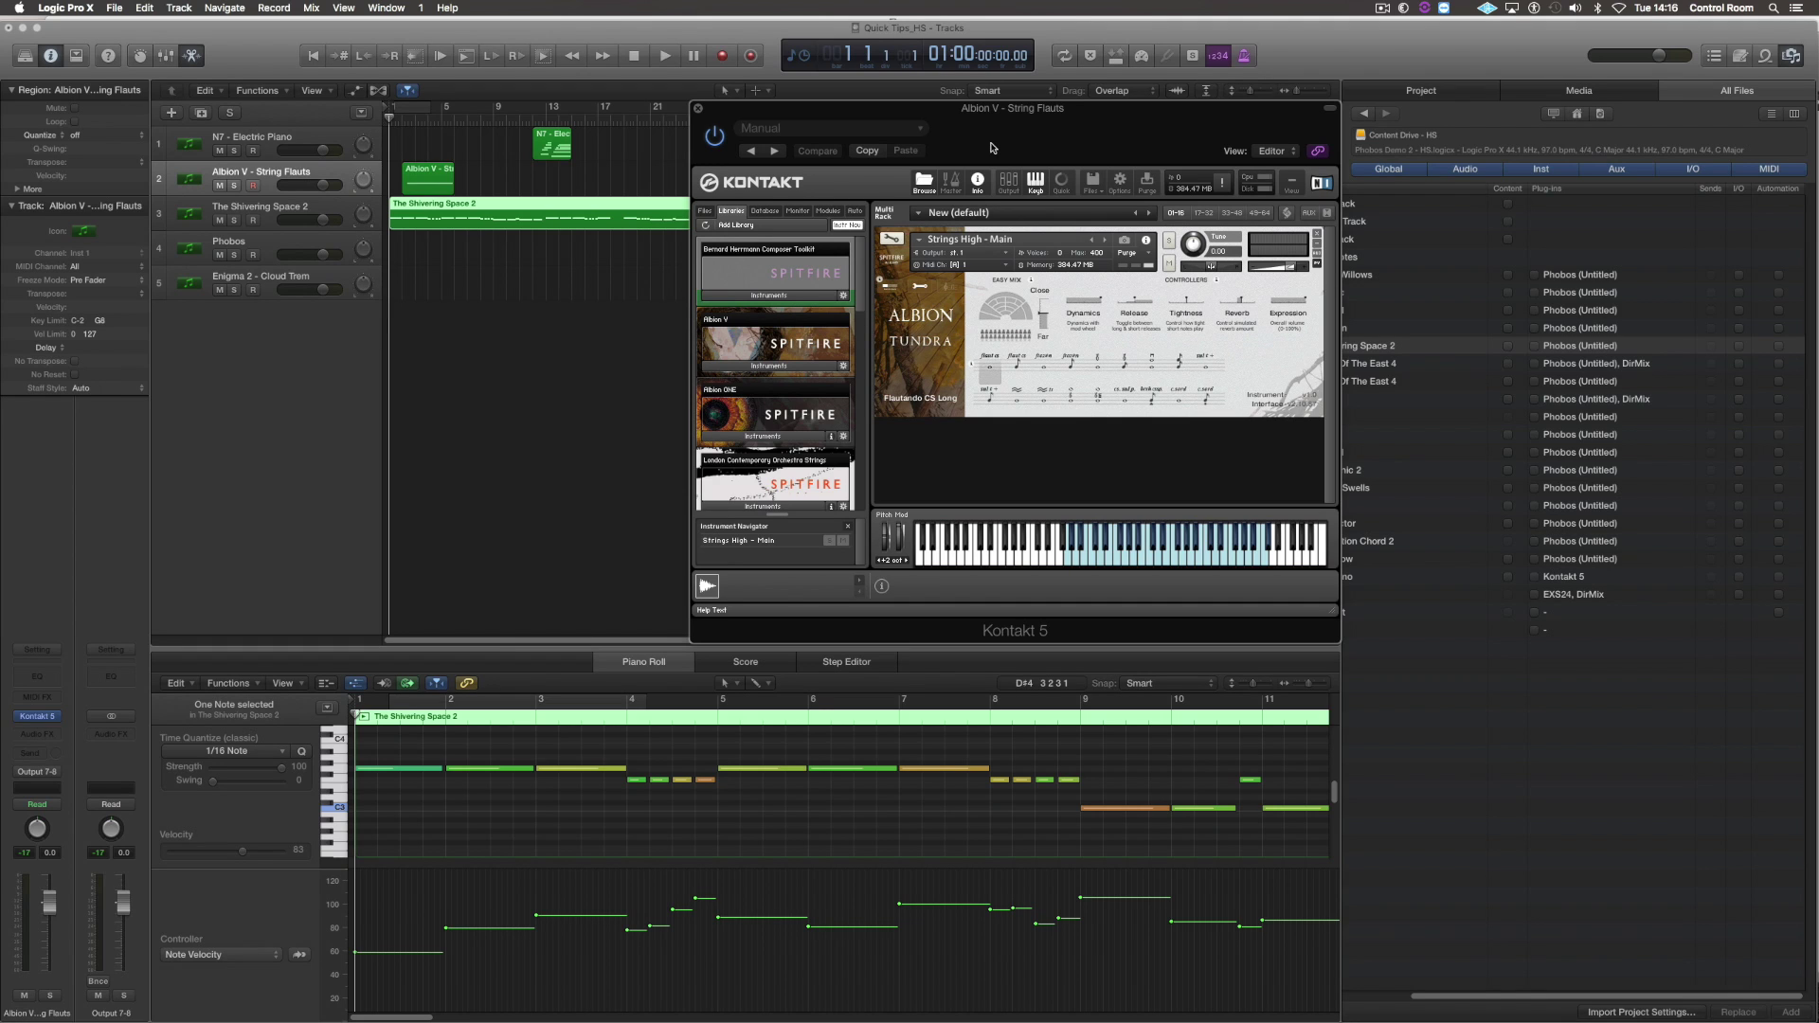
left_click_drag(992, 148, 889, 145)
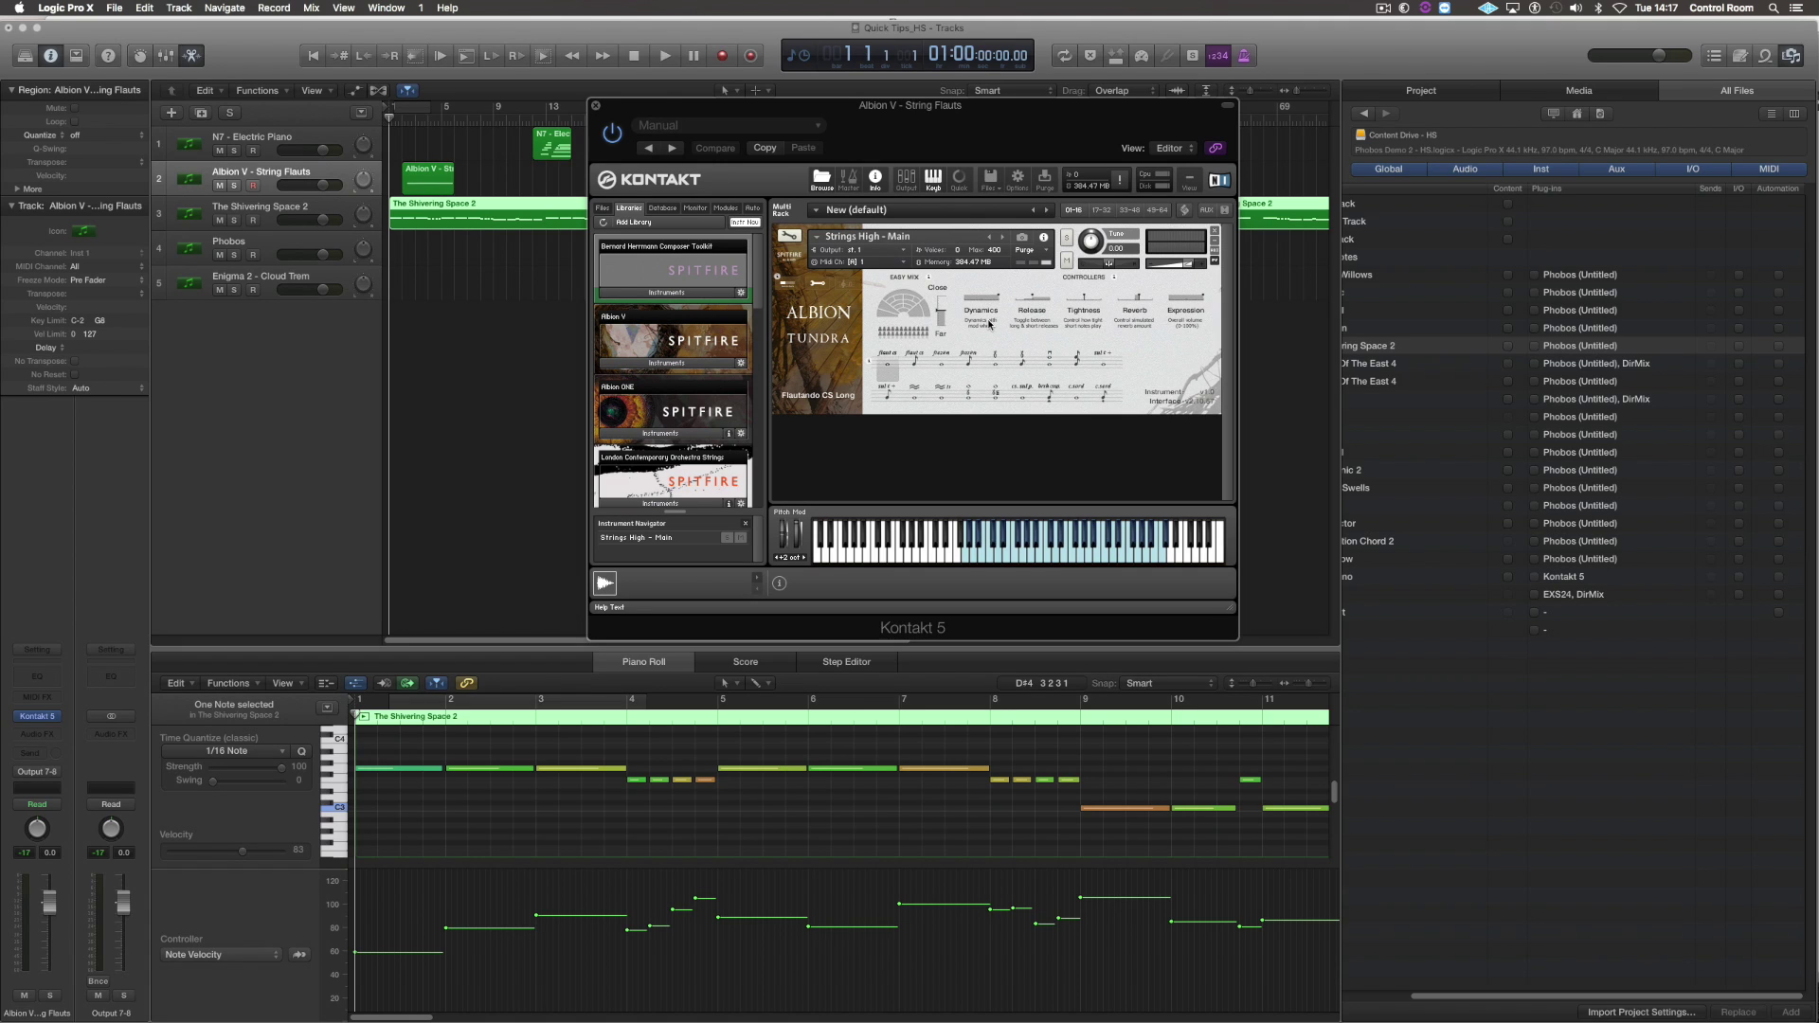
- On Enigma 2 - Cloud Trem, start Learn MIDI CC# Automation for the Kontakt VOLUME wobble
left_click(275, 251)
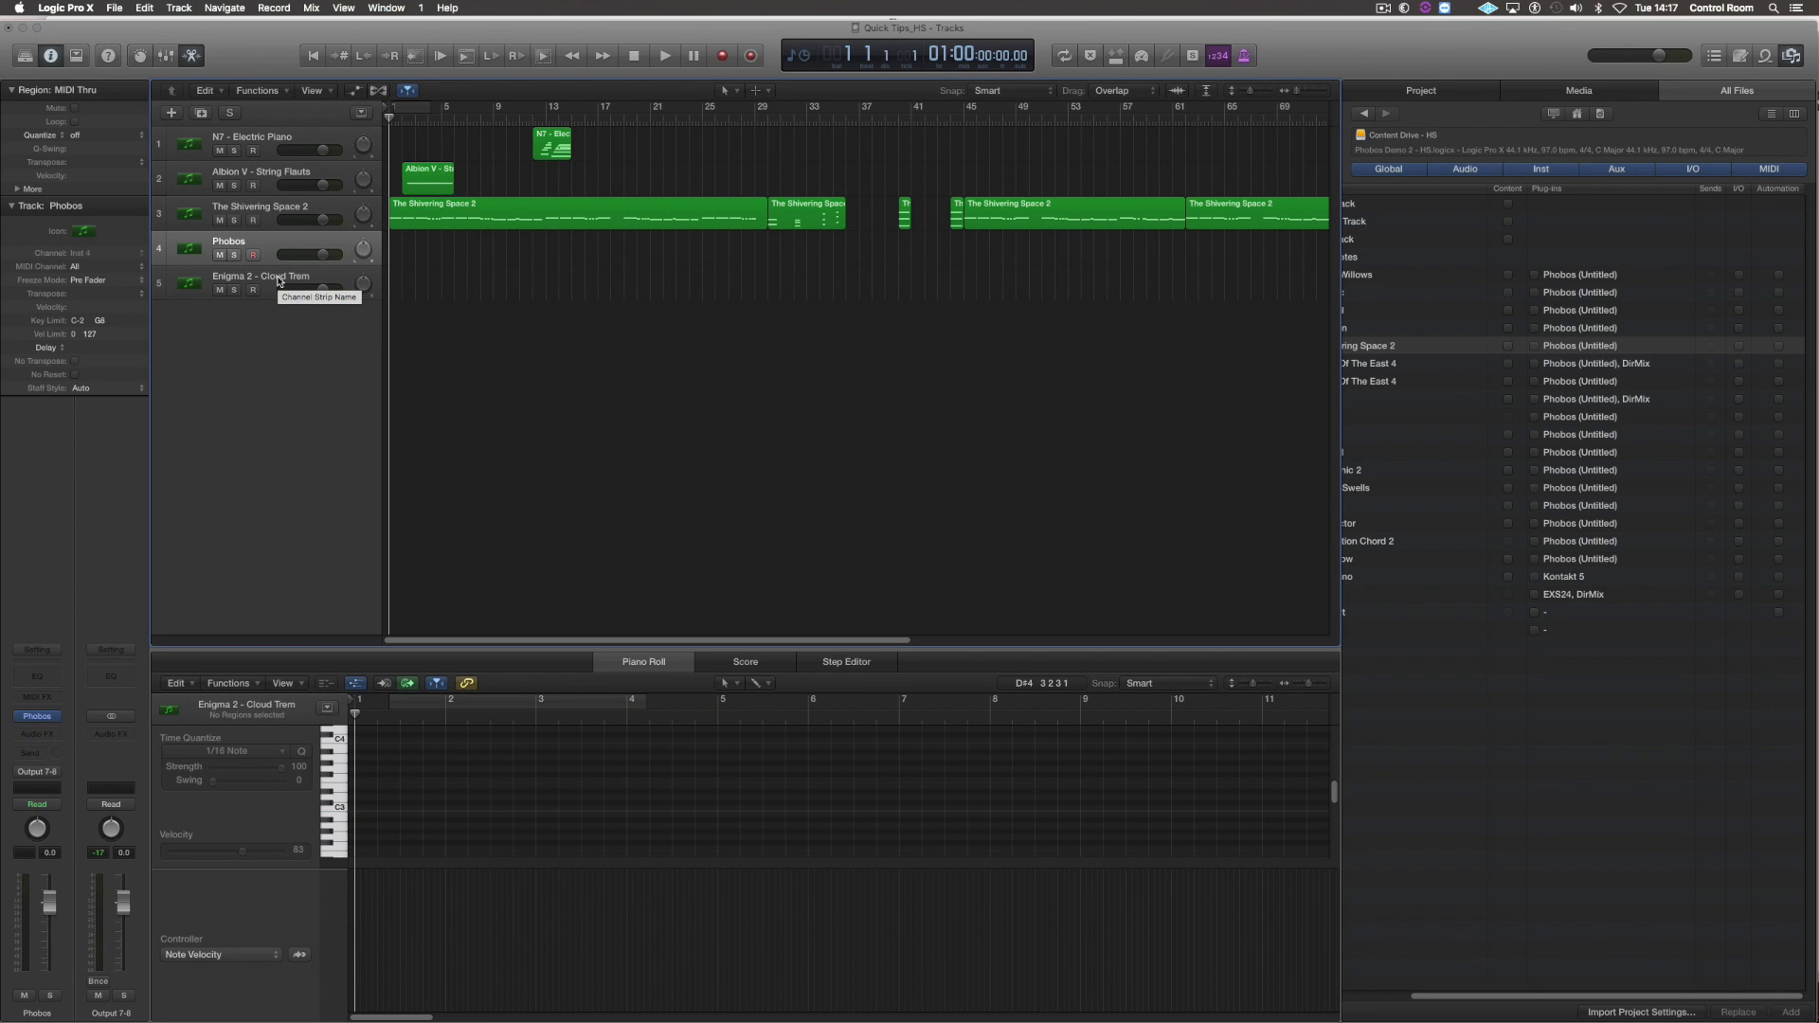
left_click(279, 281)
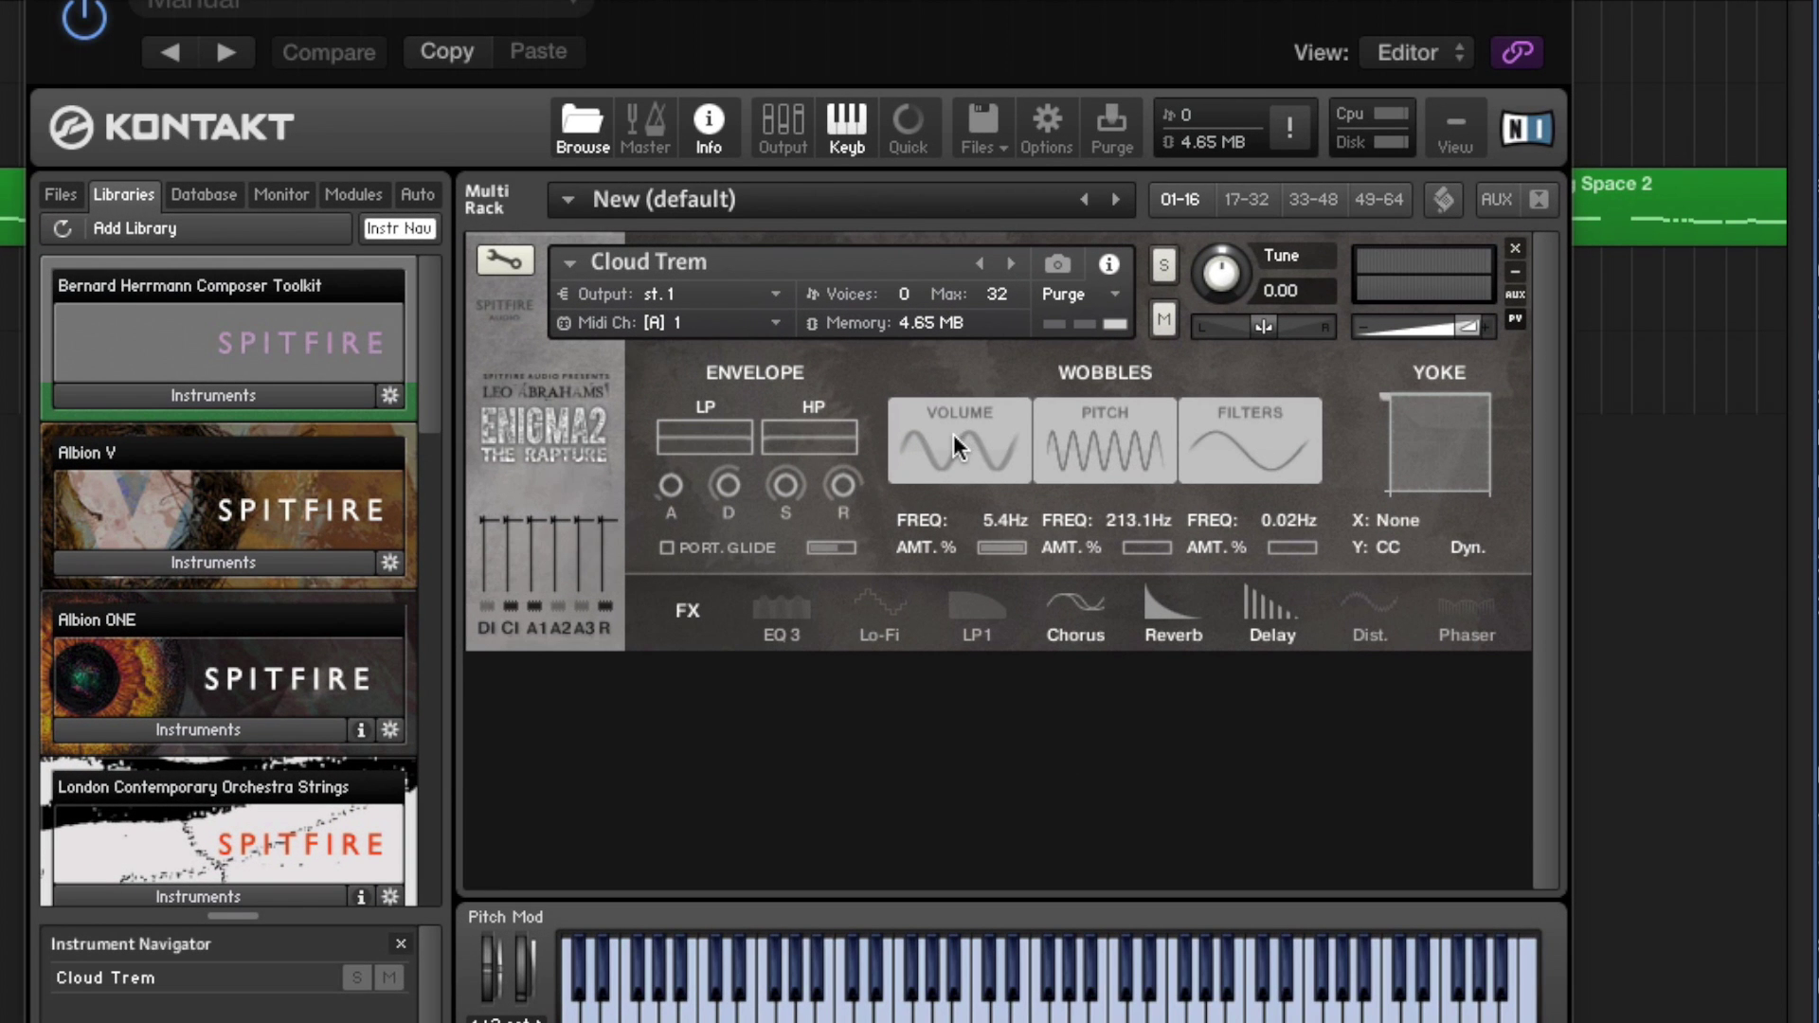
right_click(965, 434)
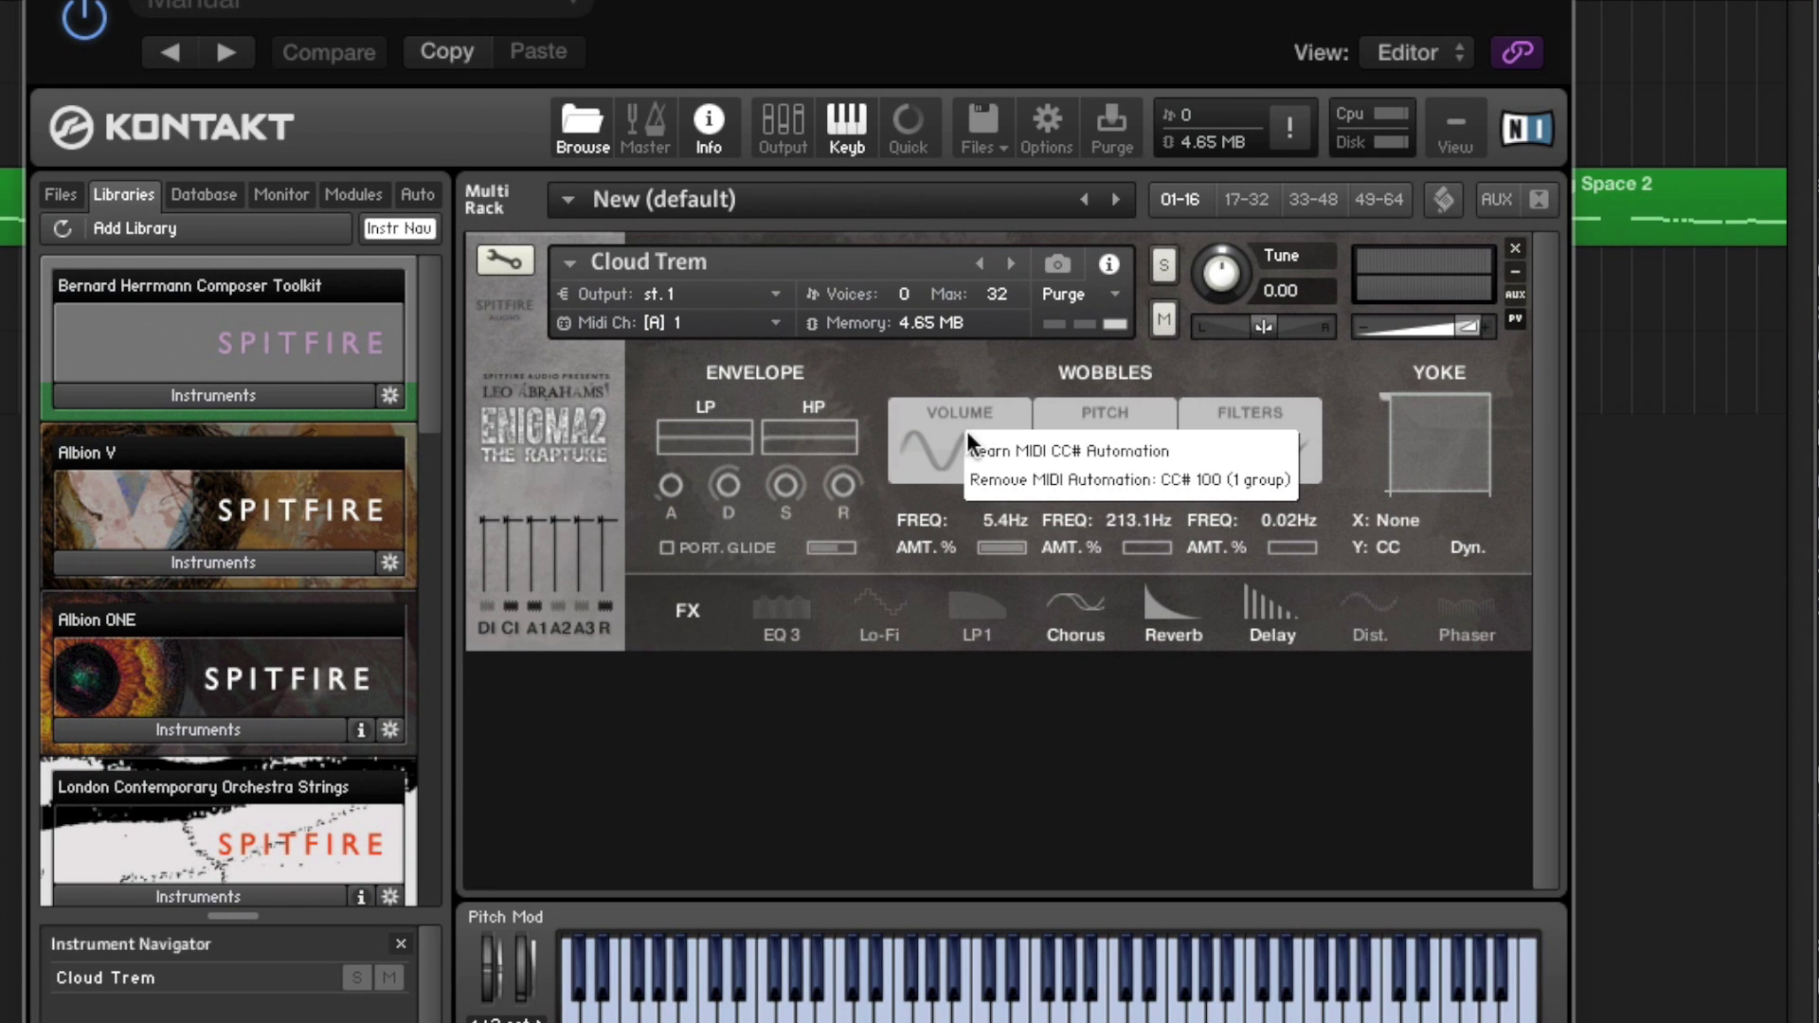
left_click(987, 456)
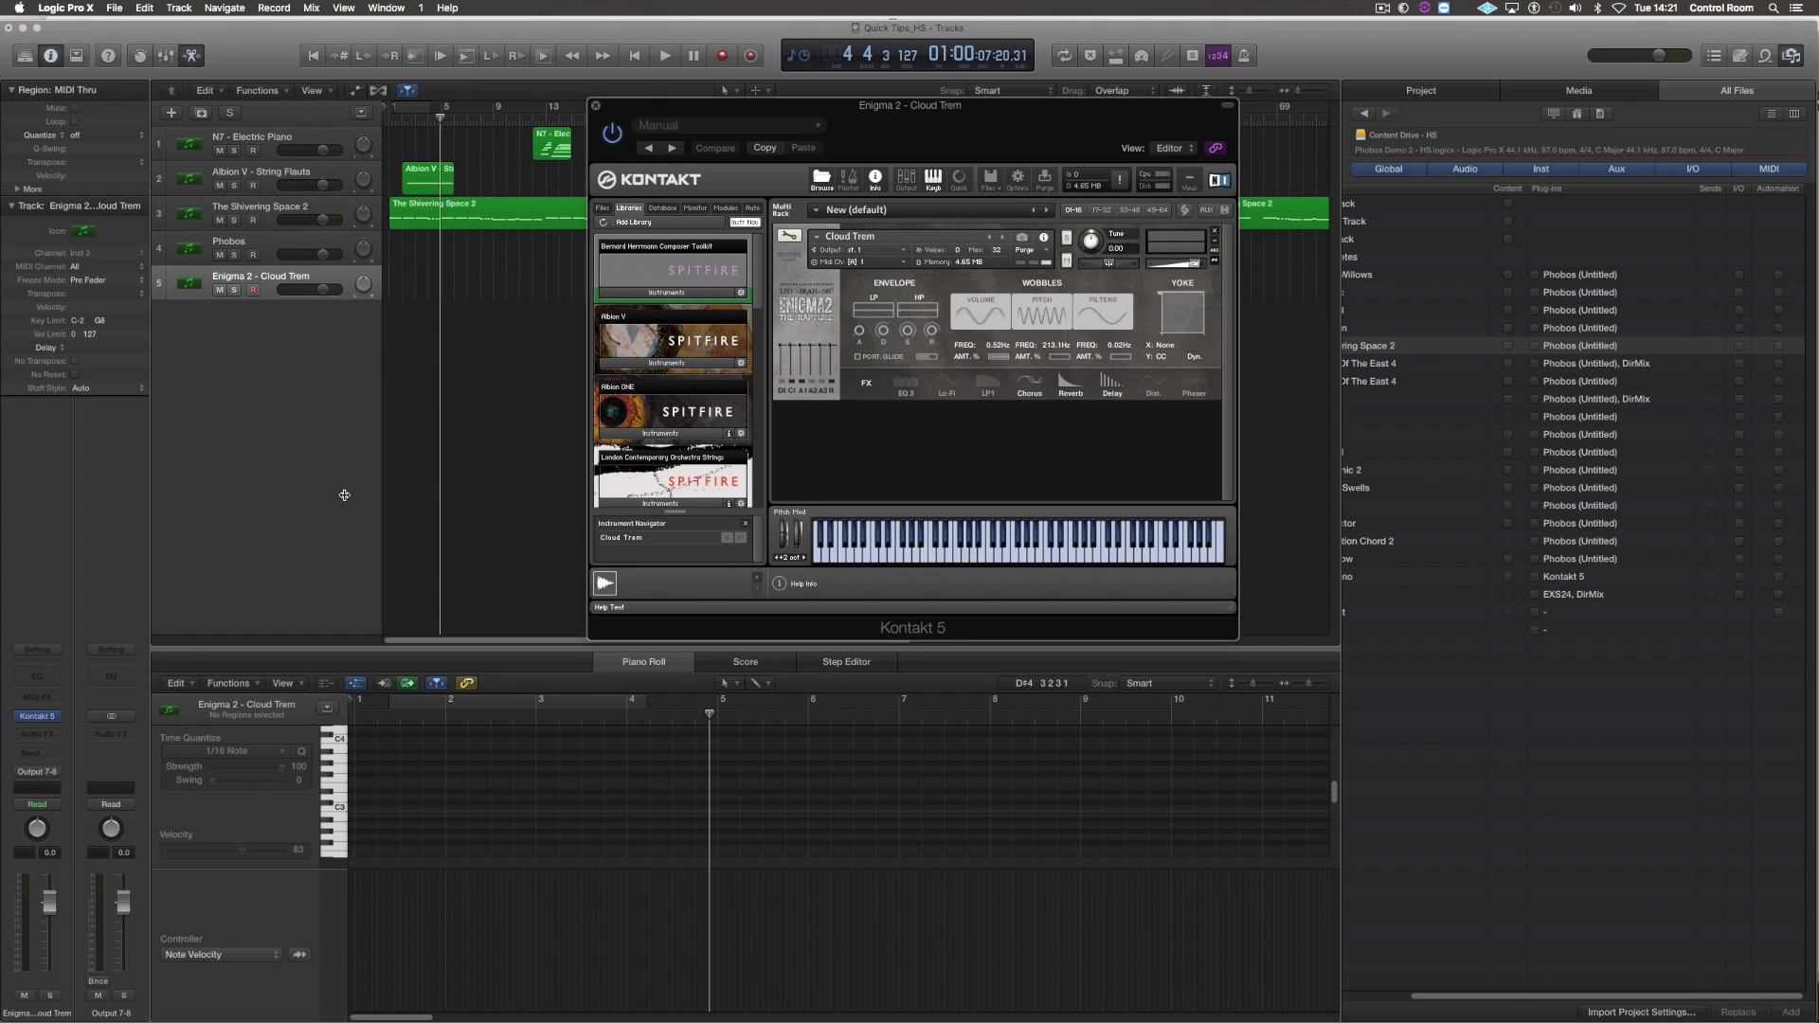
- Set the Phobos track to Latch automation, solo it and hide the file browser
left_click(274, 248)
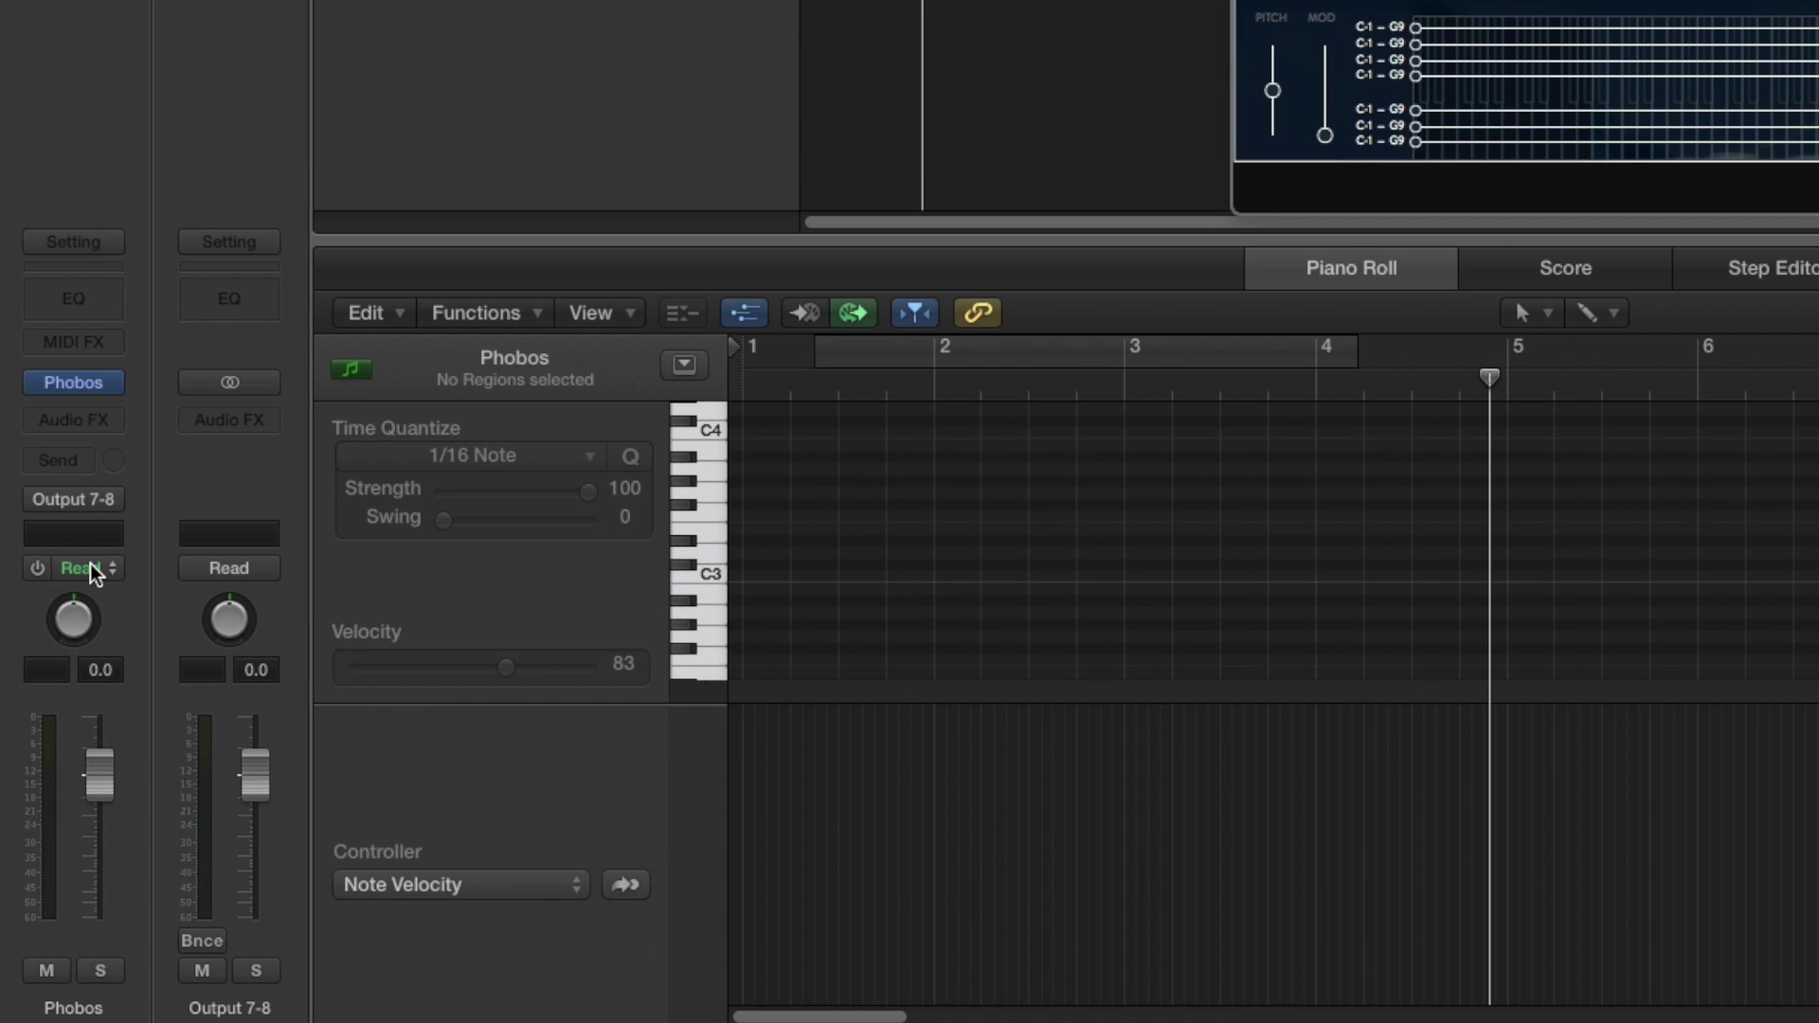
left_click(92, 571)
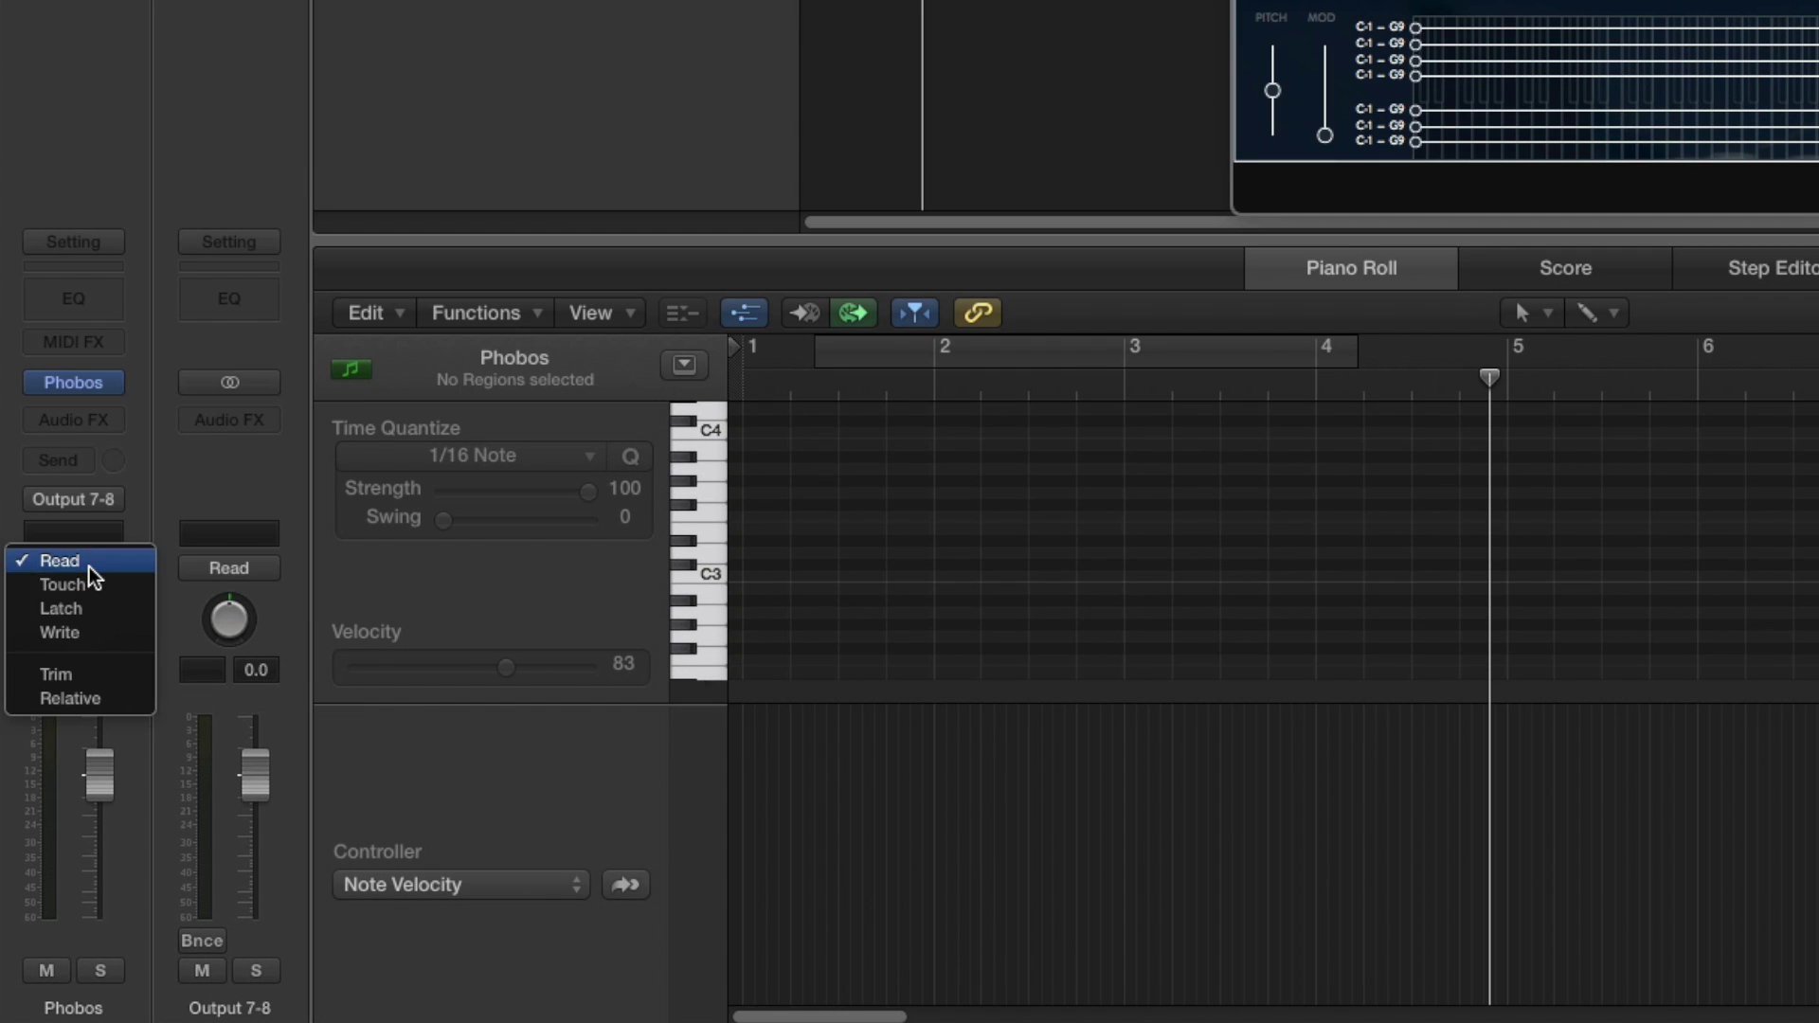
left_click(149, 554)
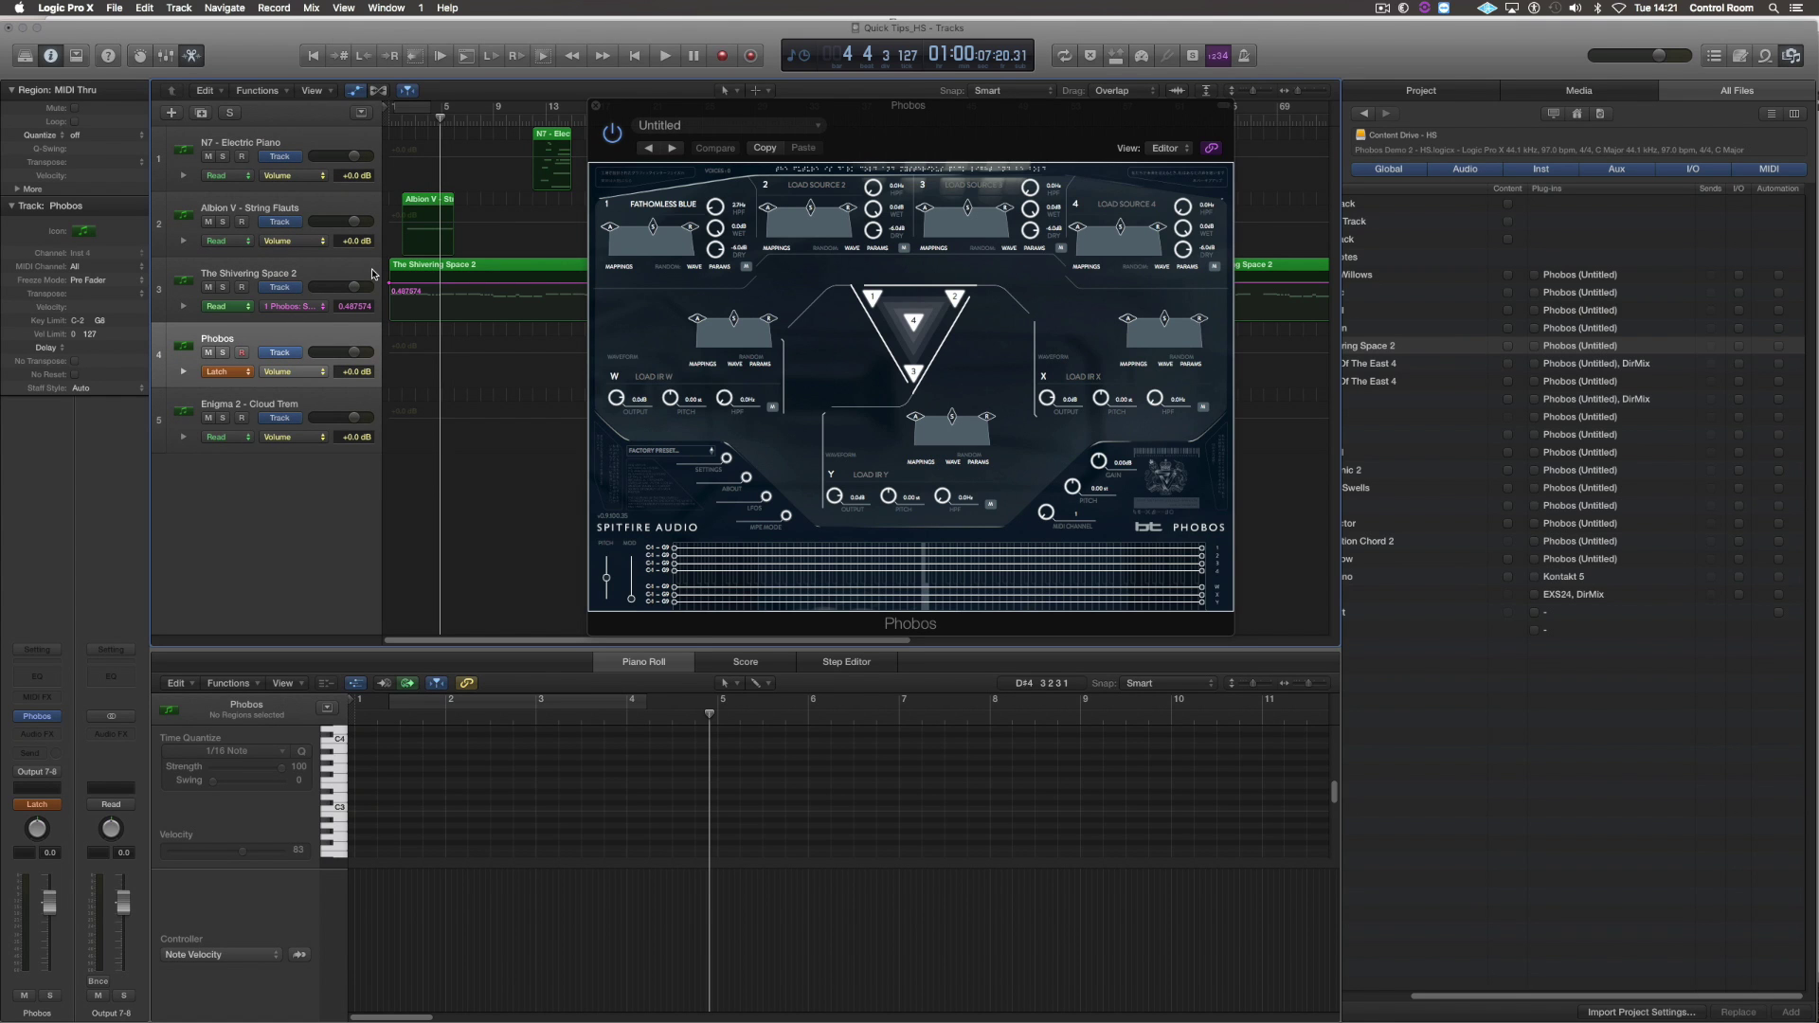
key("s")
key("f")
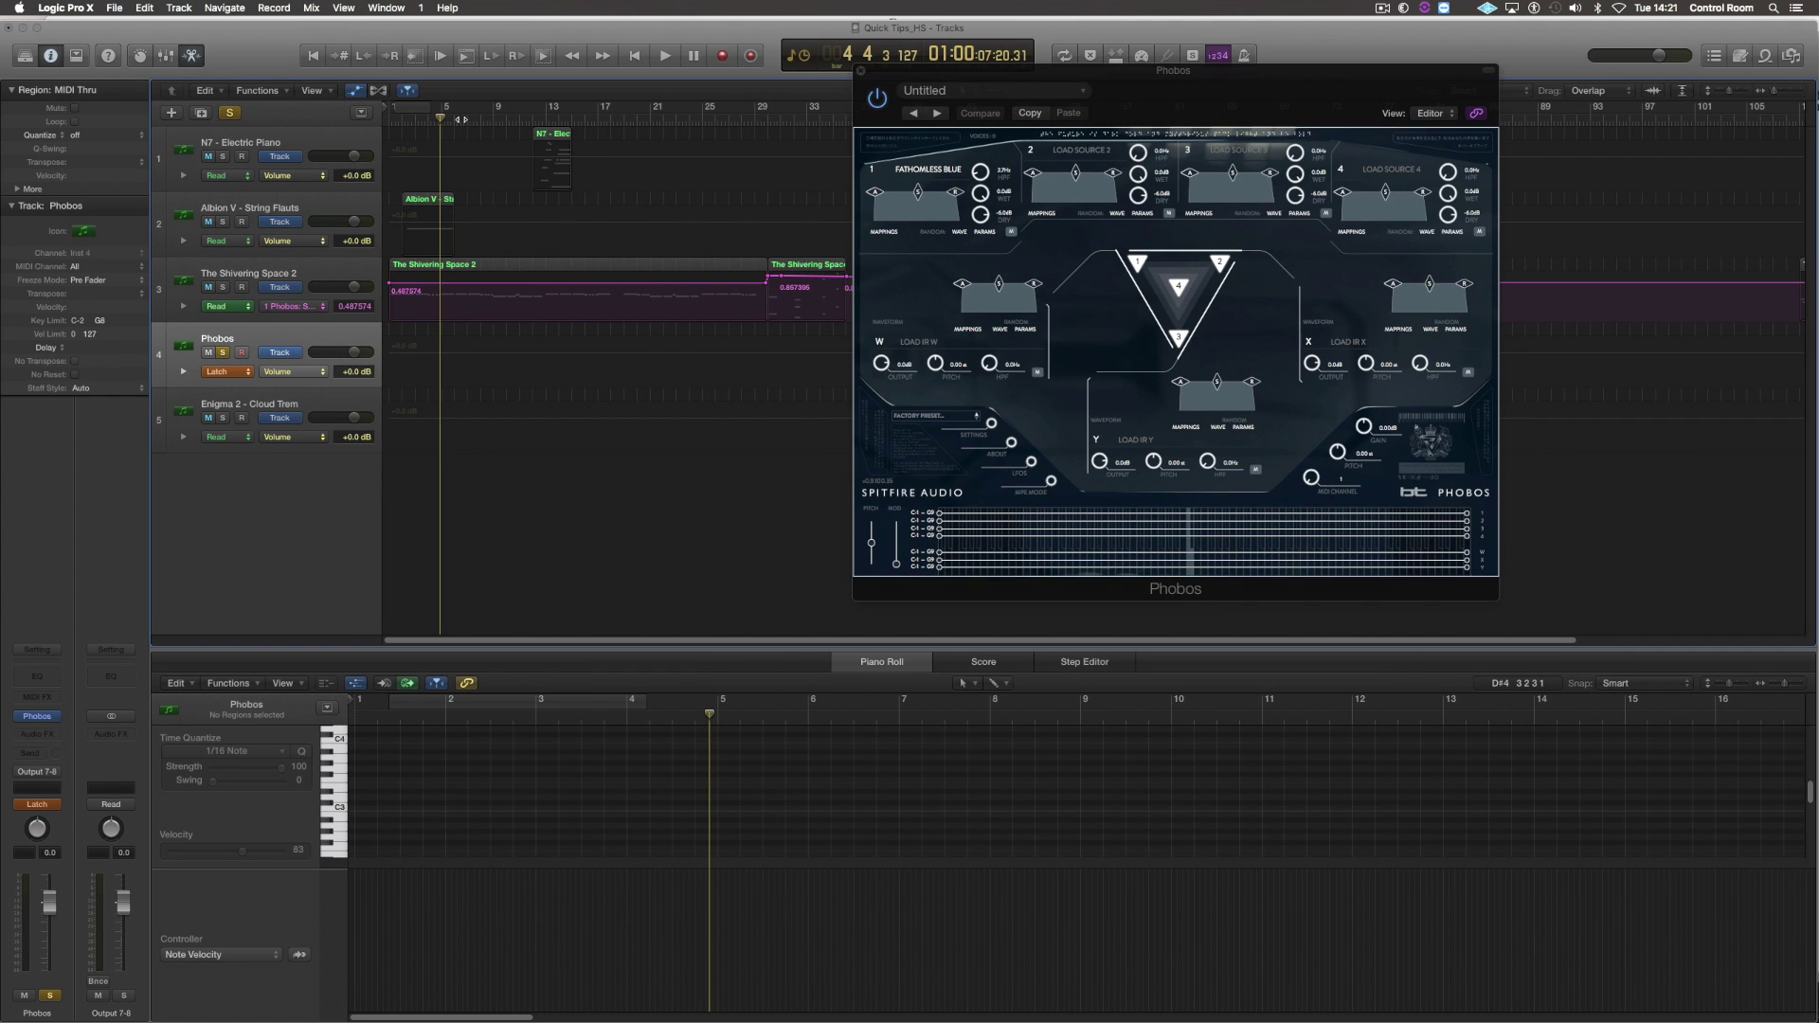
- Record the source 1 high-pass filter sweeping up, then down to 373Hz
left_click(722, 56)
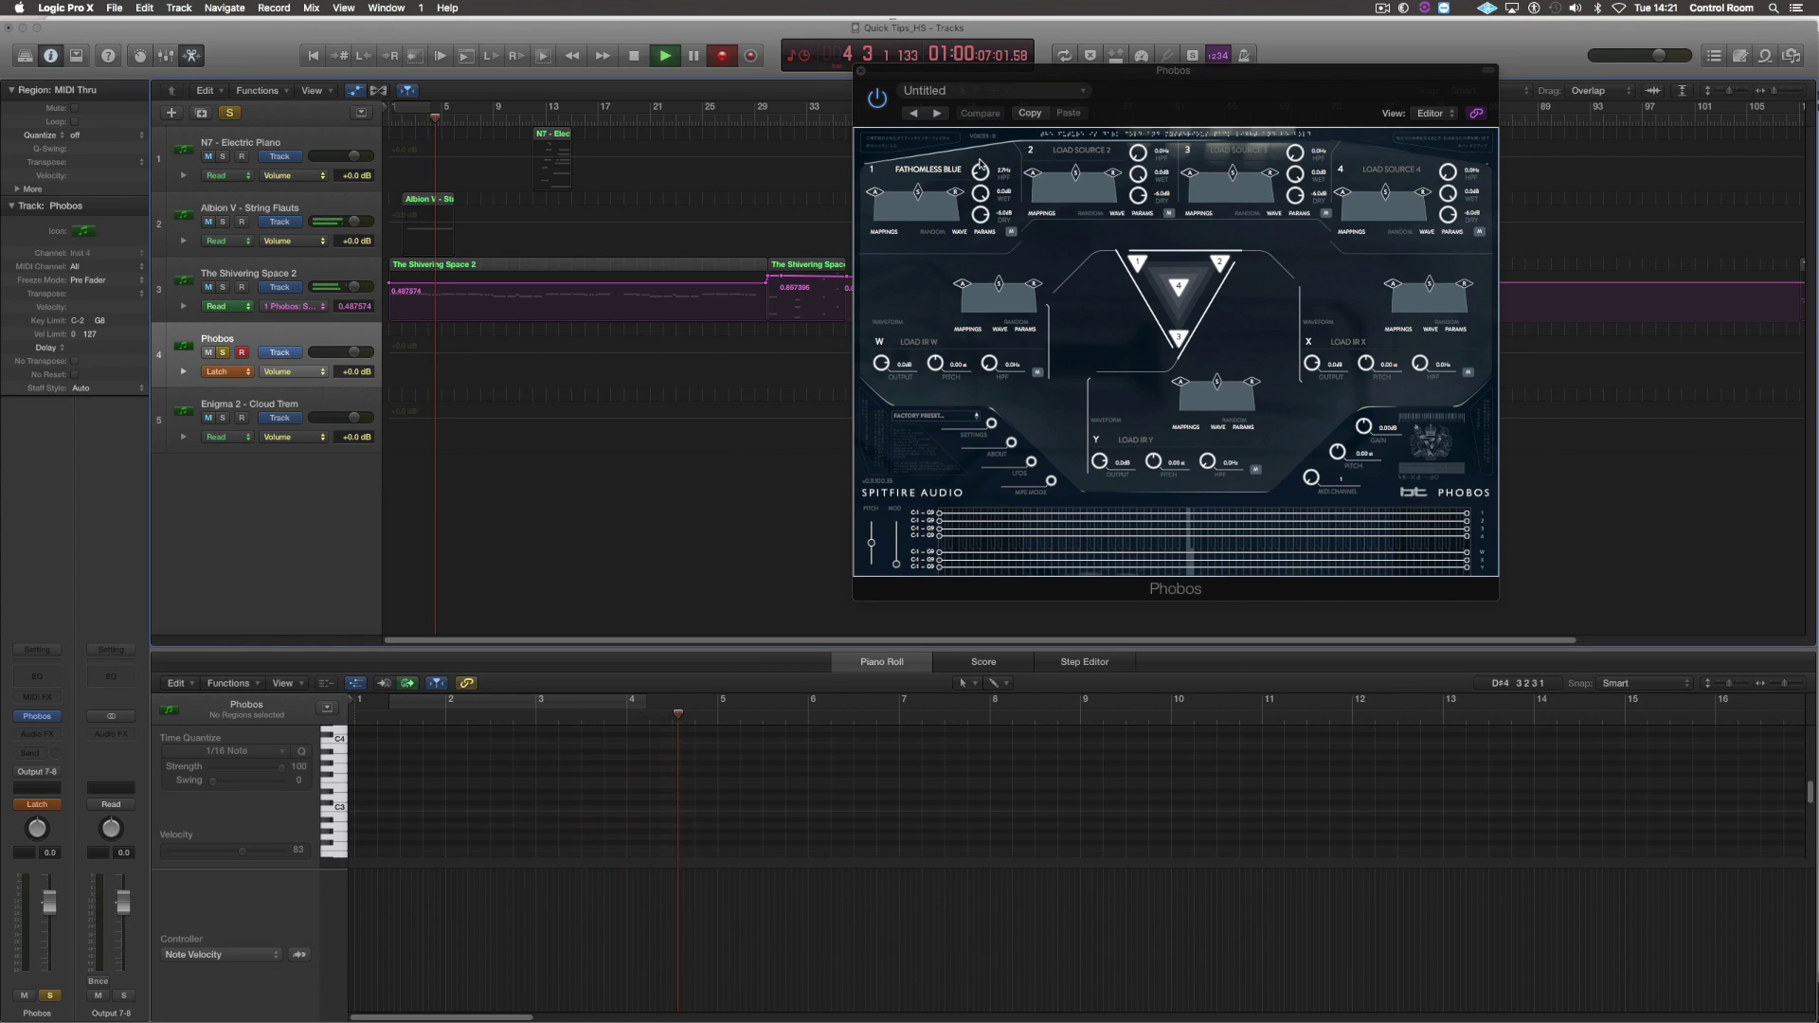
left_click_drag(979, 168, 981, 133)
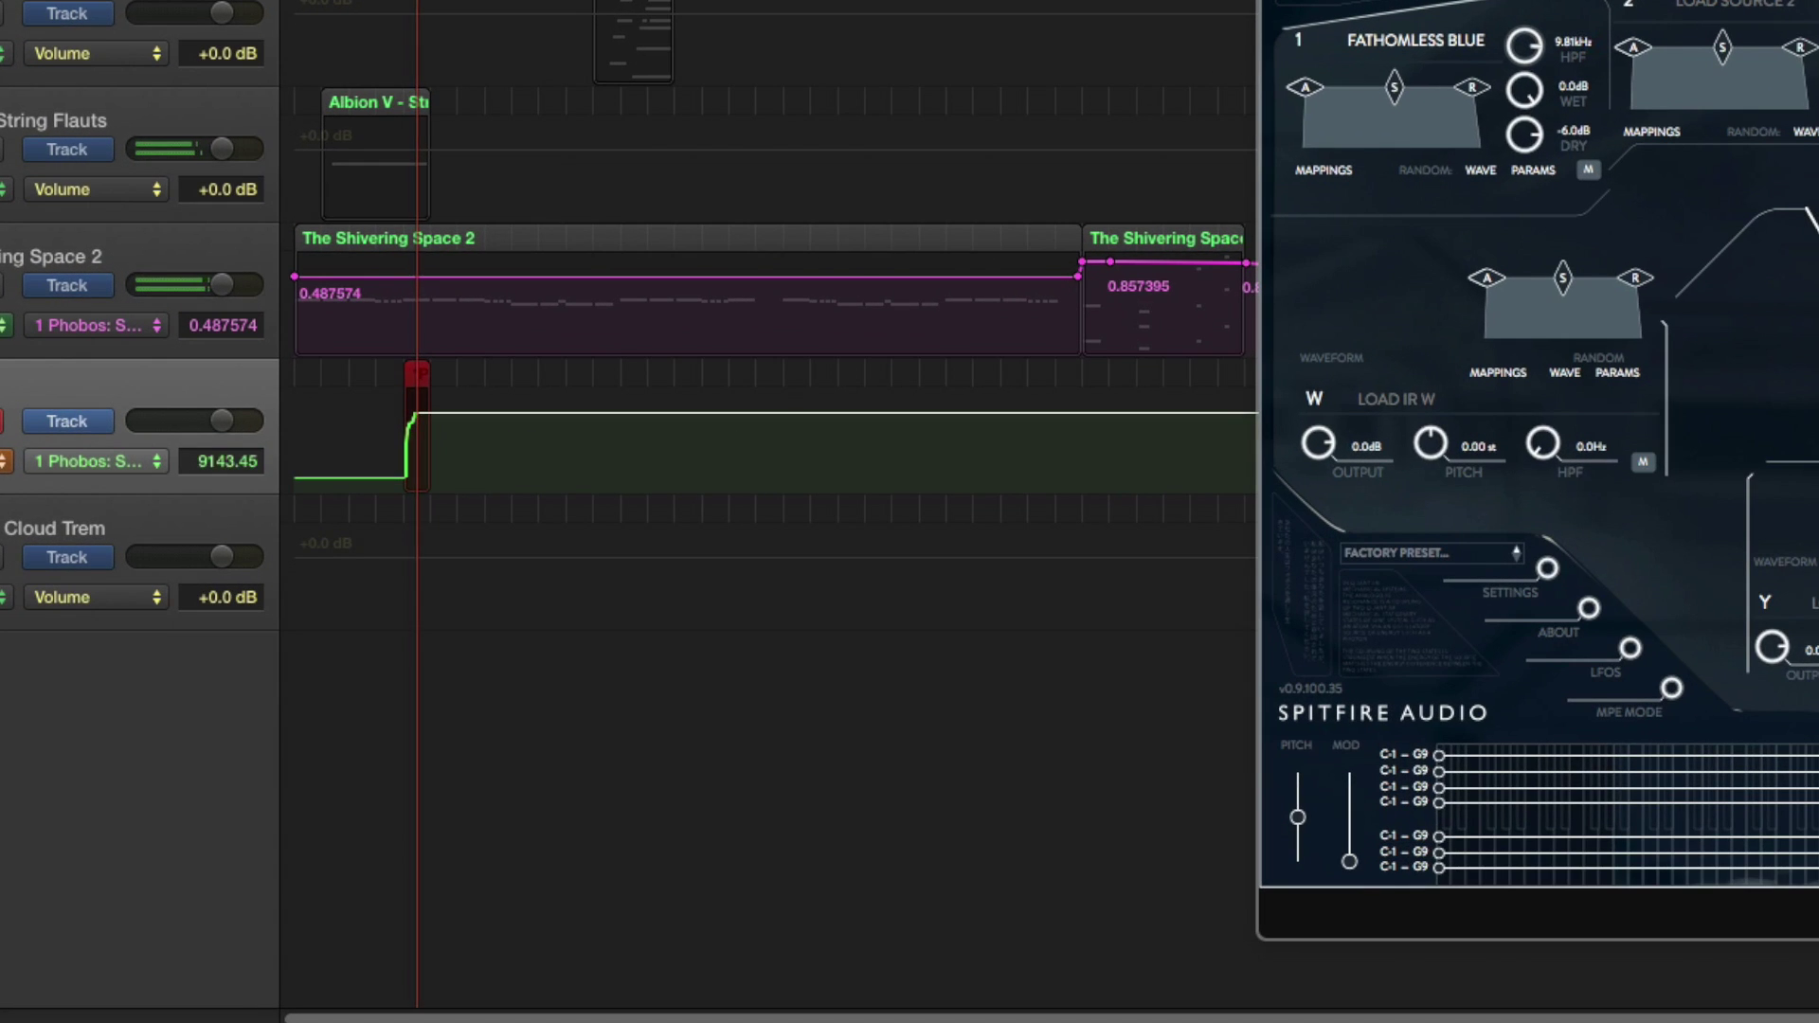
left_click_drag(1523, 44, 1523, 63)
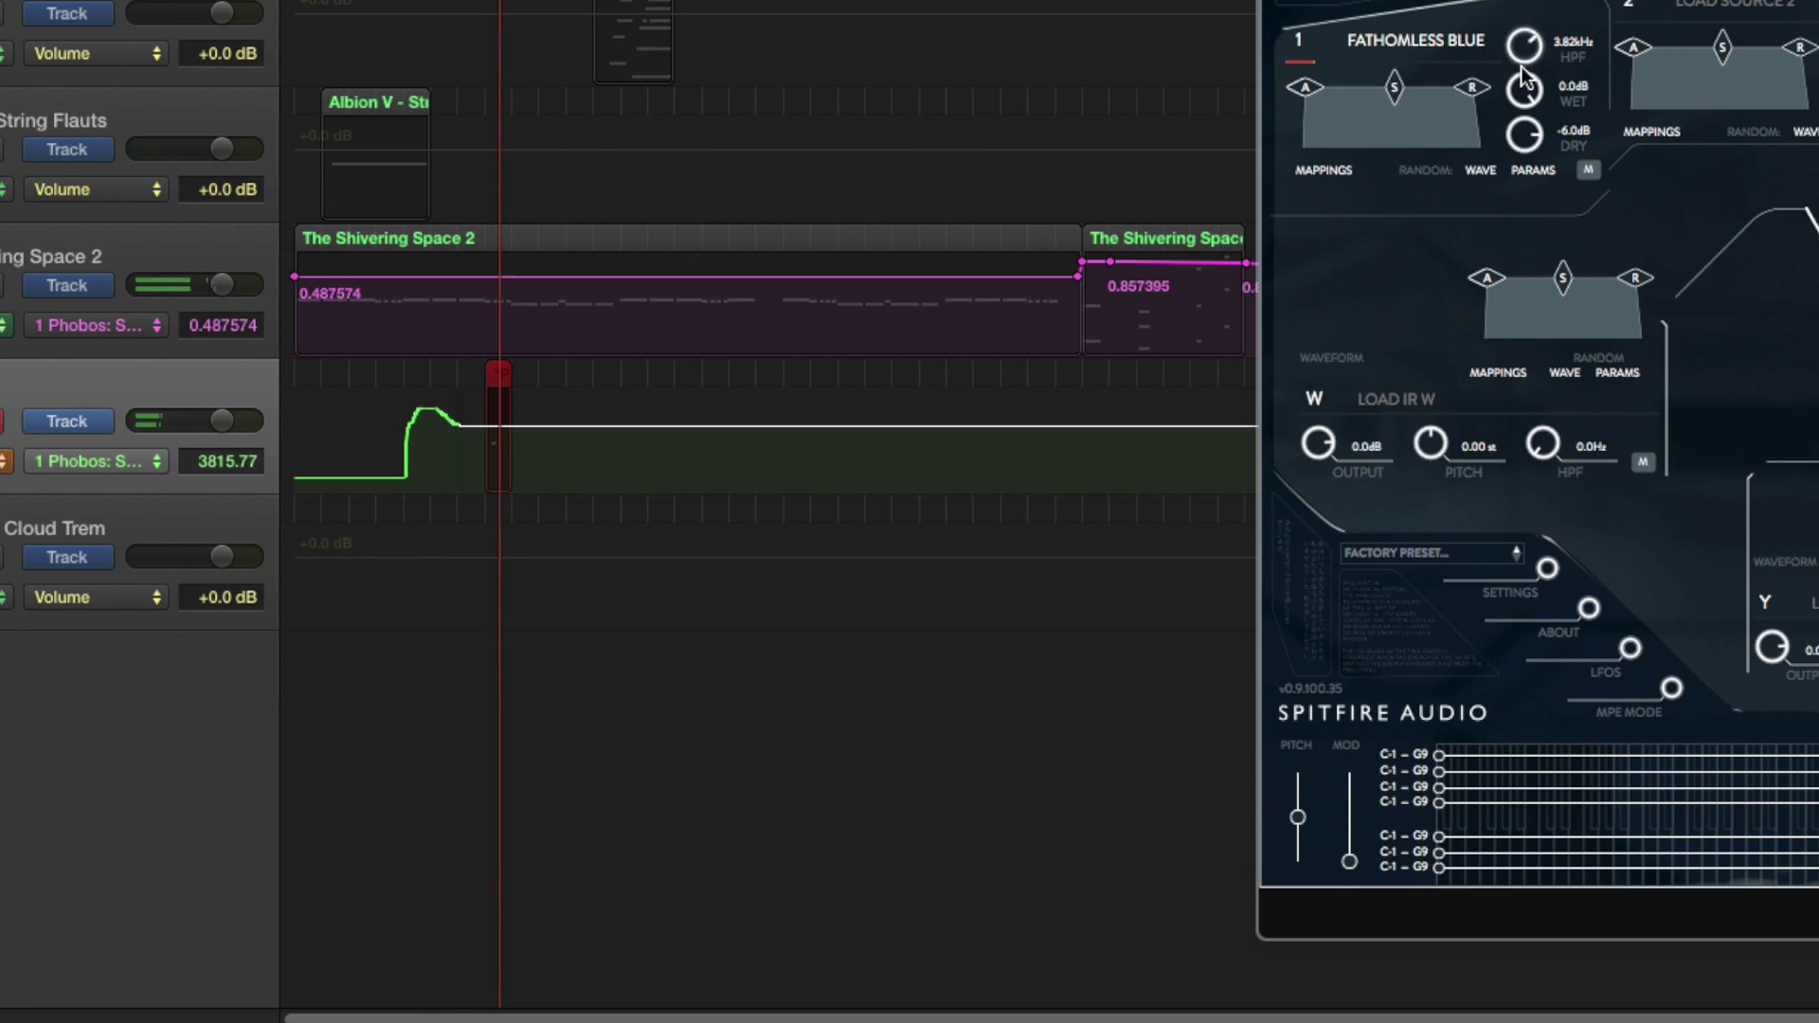
left_click_drag(1522, 72, 1527, 241)
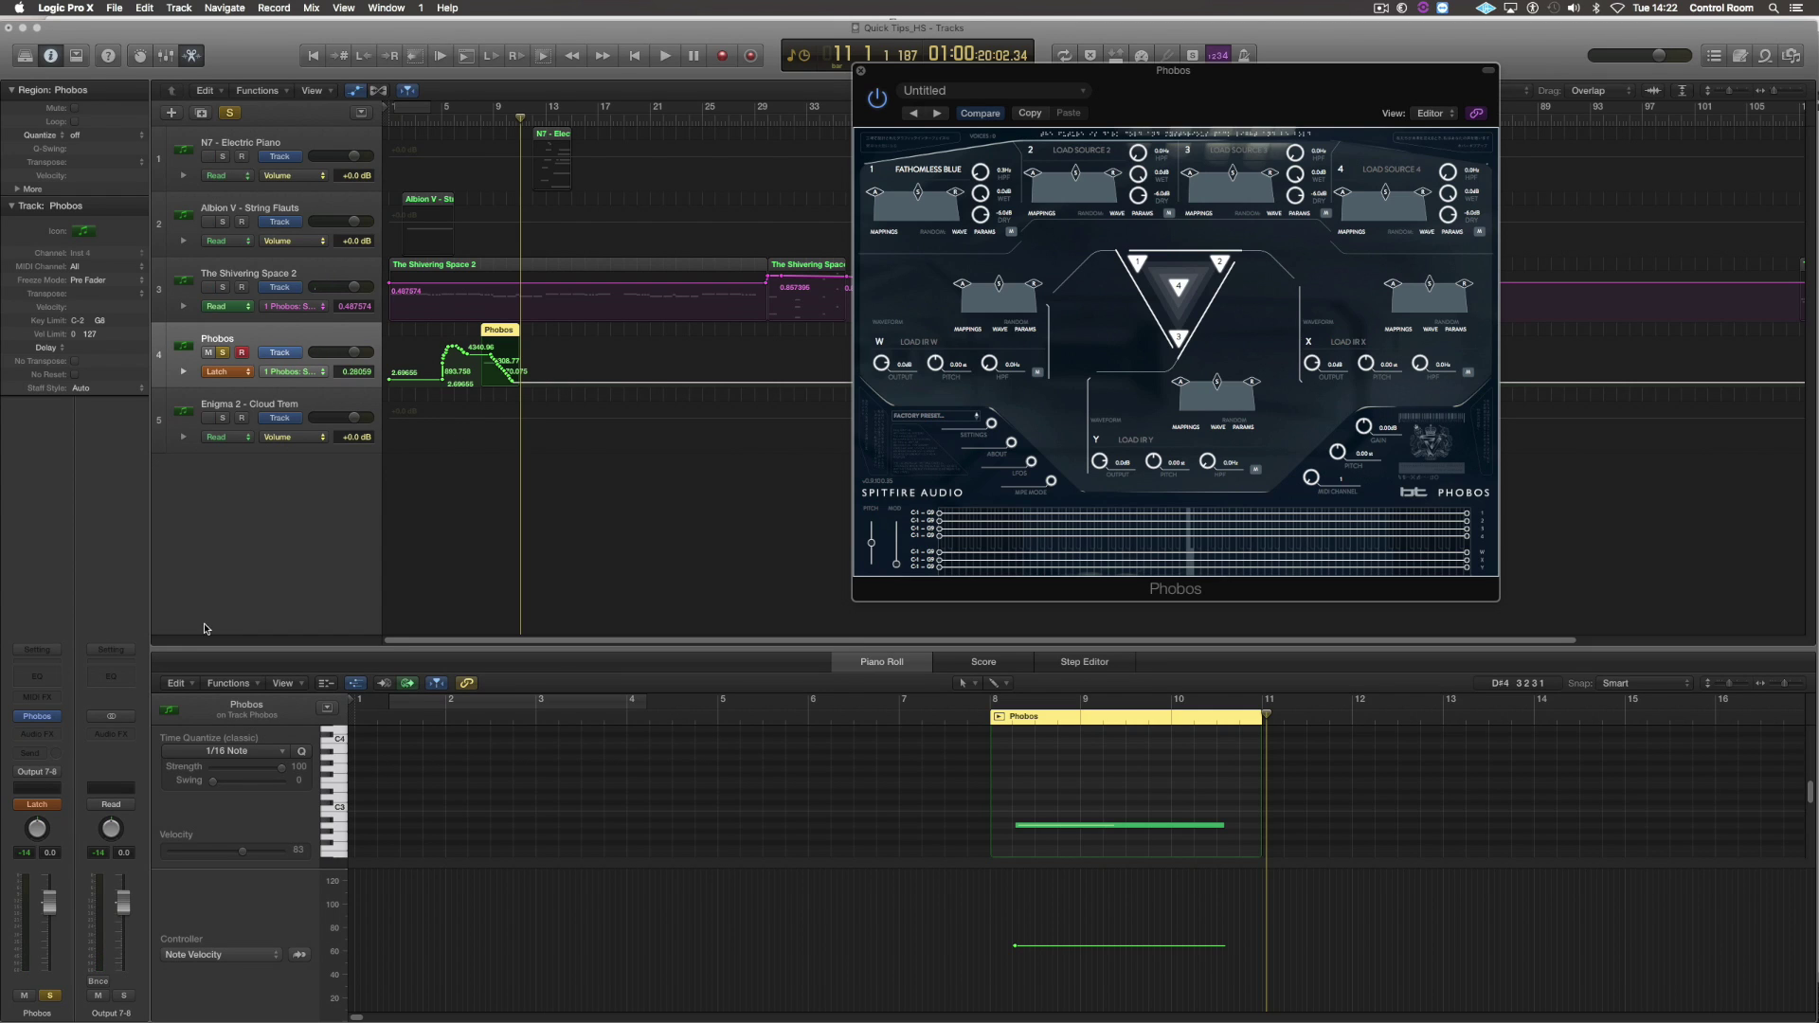
- Switch the Phobos channel's automation mode from Latch back to Read
left_click(49, 805)
left_click(51, 777)
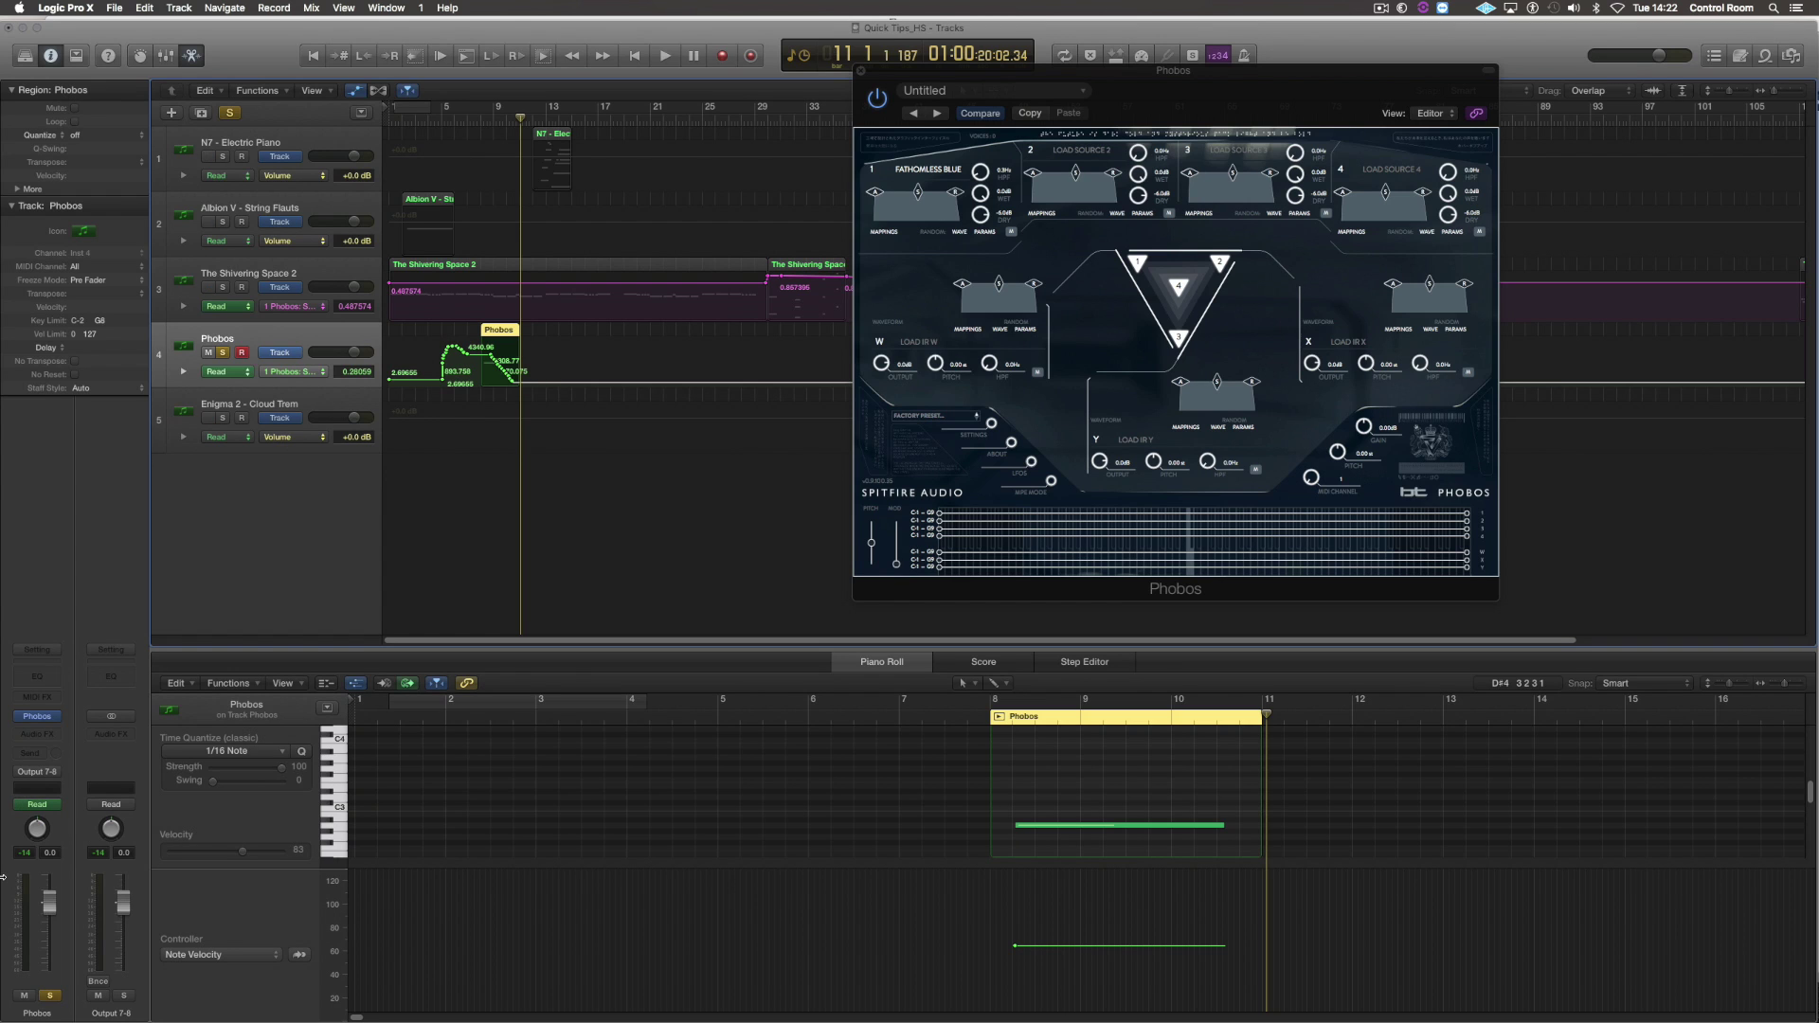
scroll(581, 452, "up", 1)
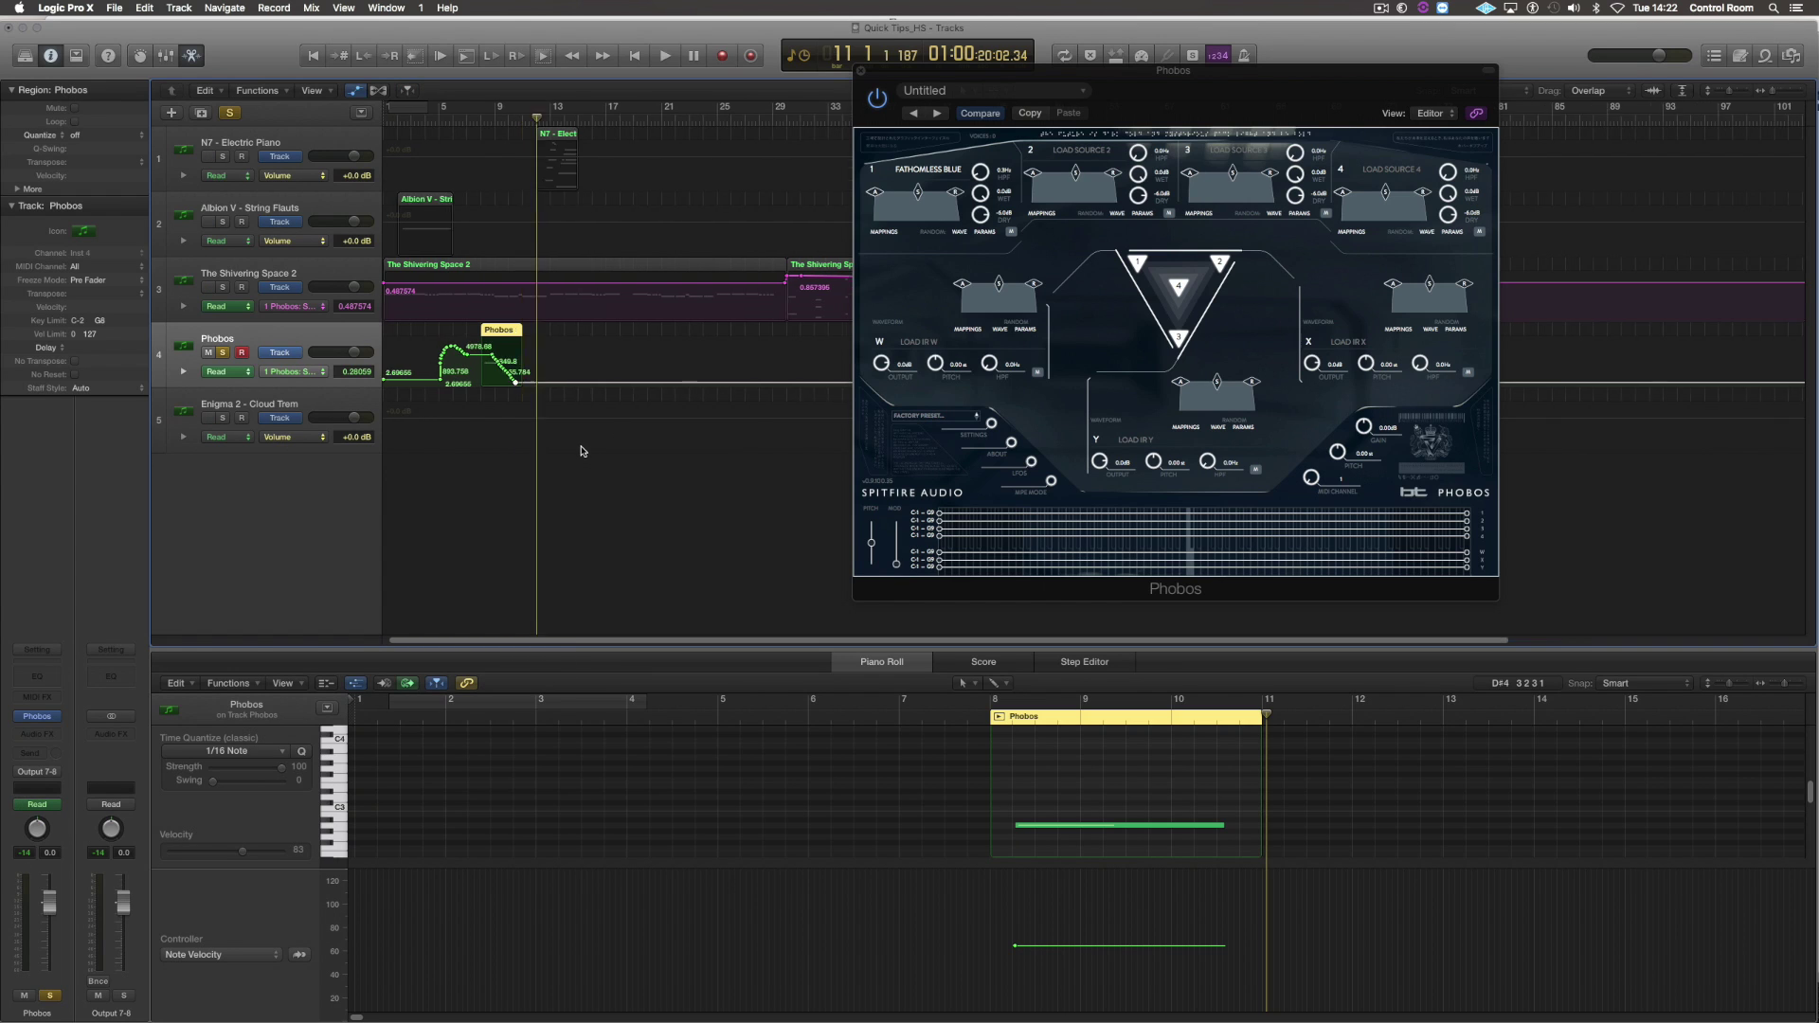
scroll(581, 452, "up", 2)
scroll(590, 451, "up", 4)
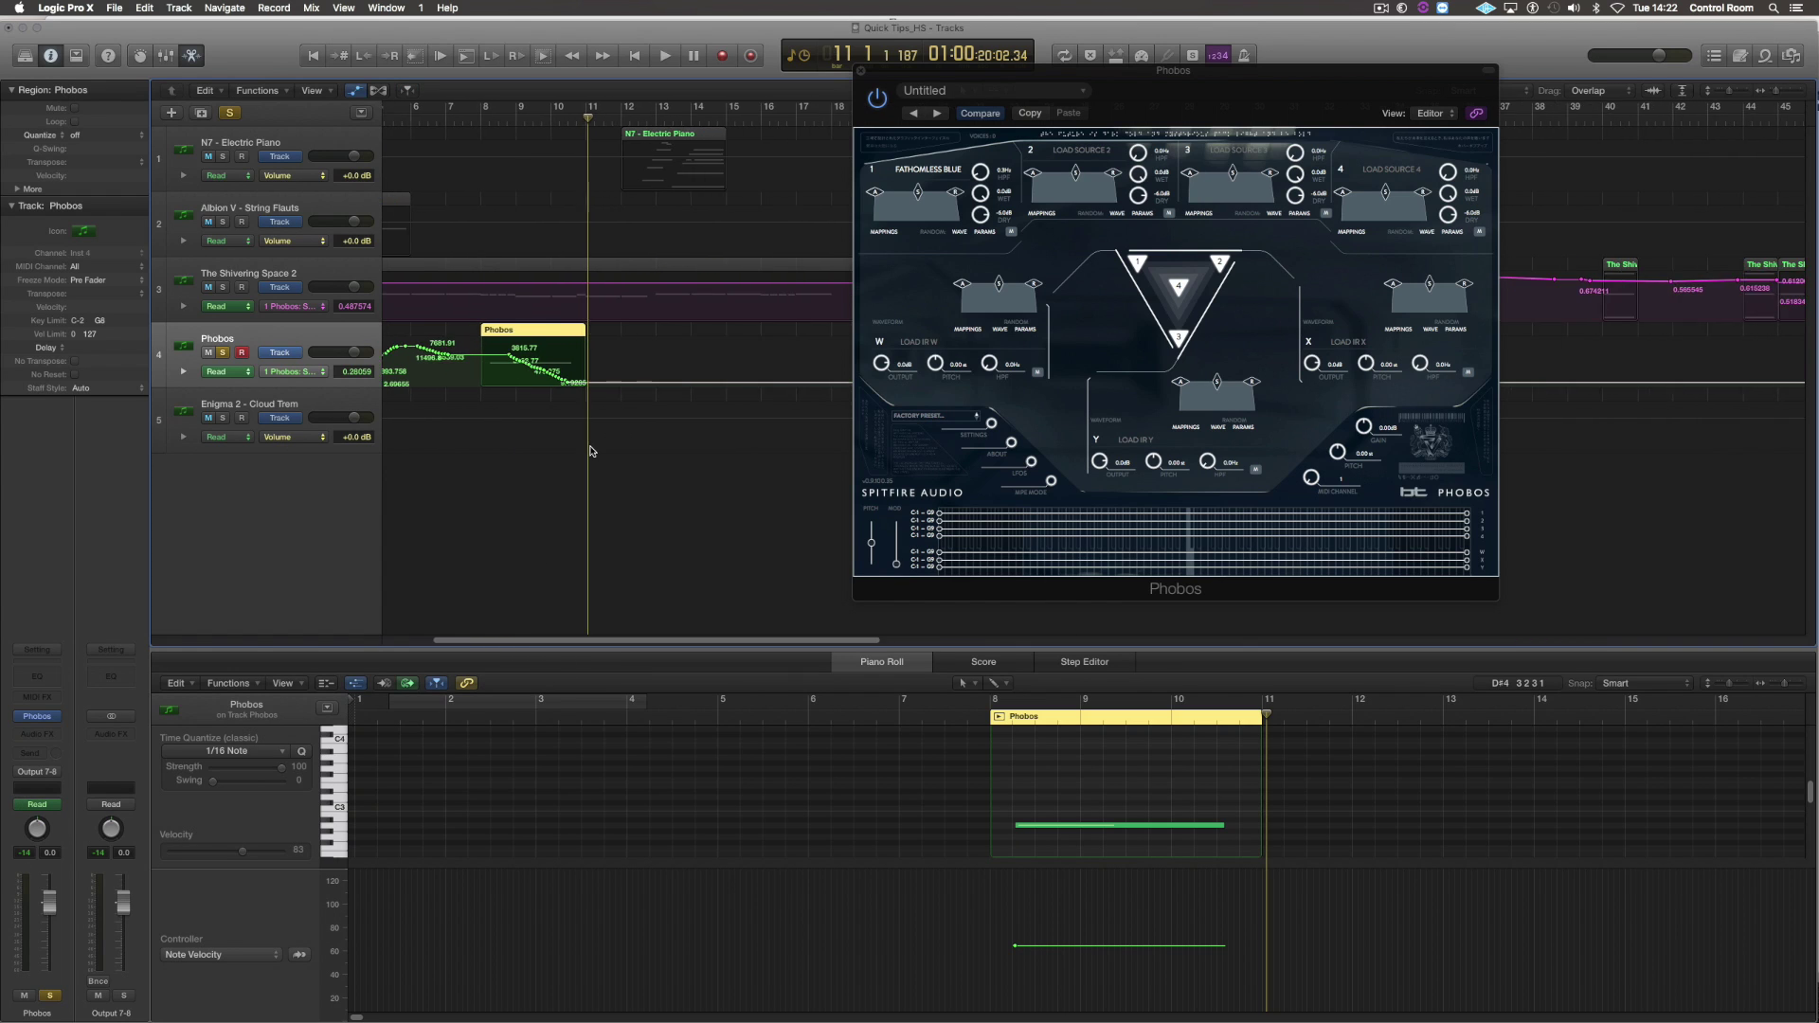